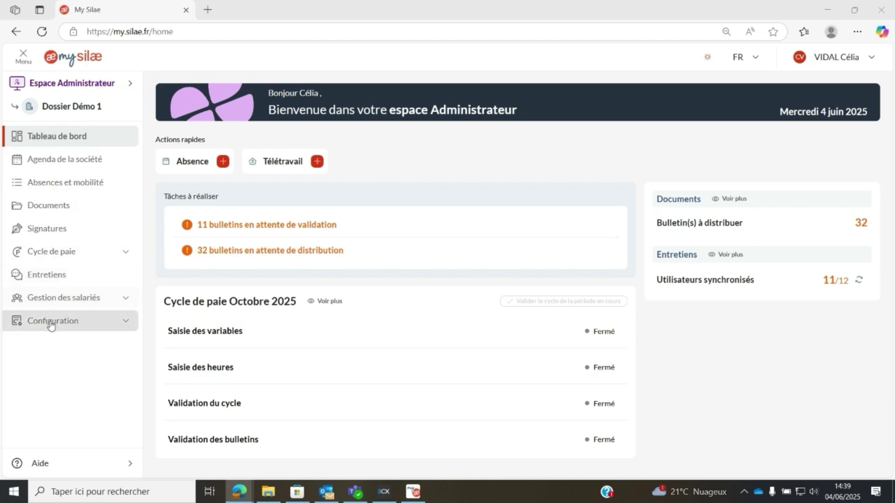
Step: Review the Identifiants et accès configuration page and open the Équipes configuration
click(121, 322)
click(121, 321)
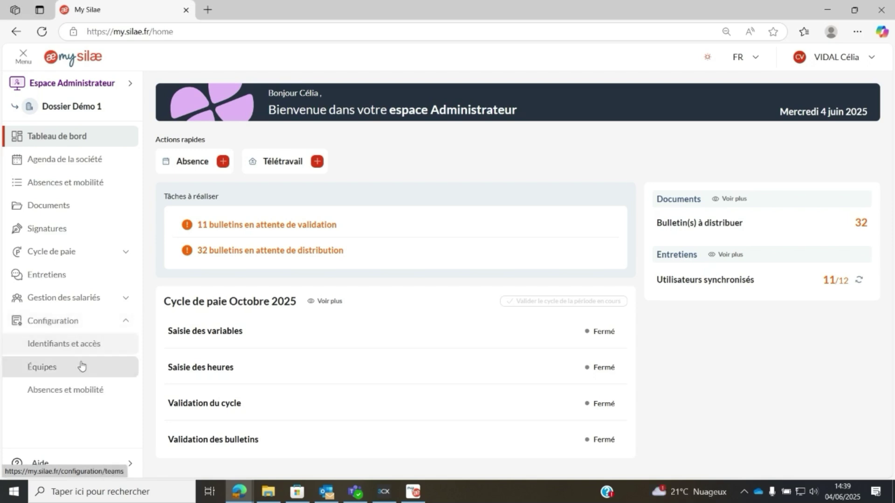
click(73, 345)
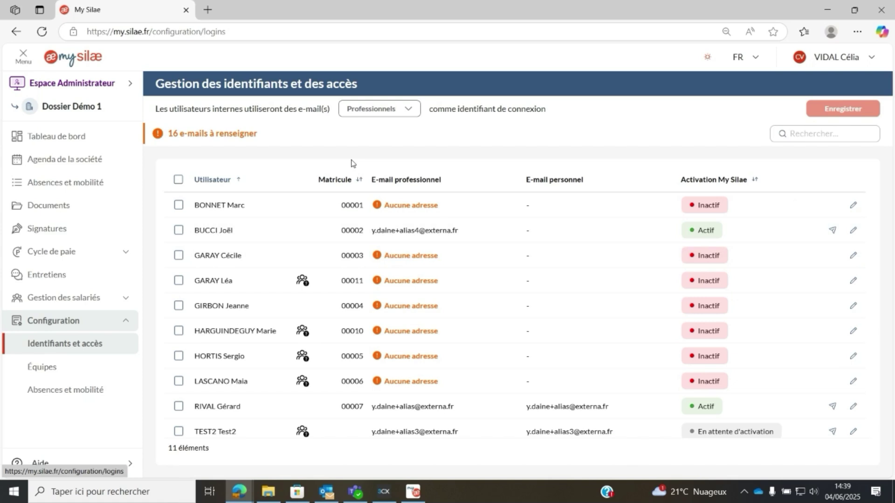
click(56, 370)
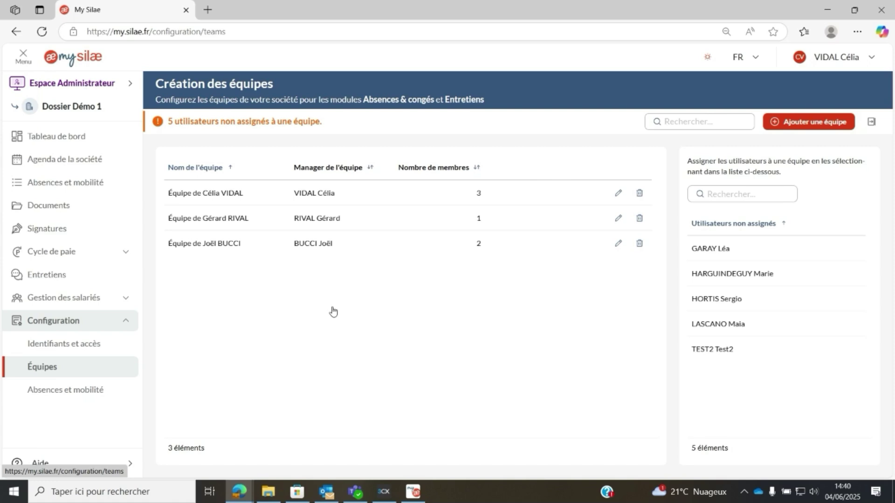
Step: Try the new-team form with a manager and two unassigned members, and close it without saving
click(819, 123)
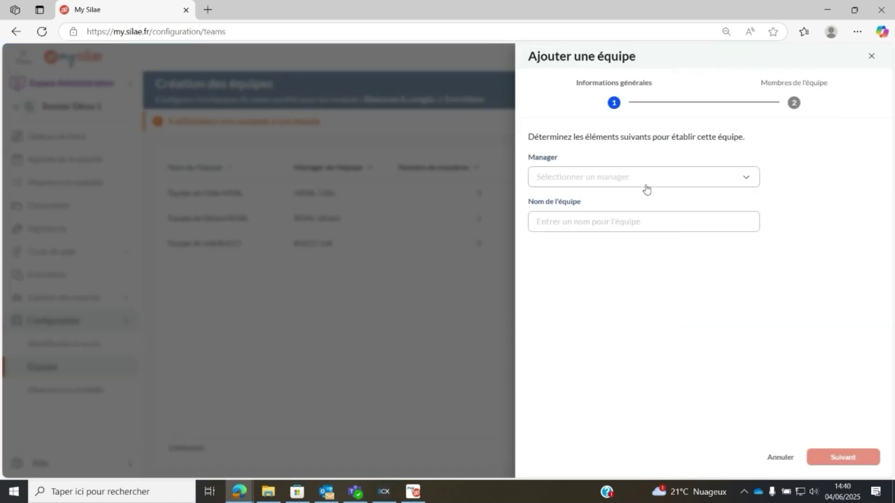
click(611, 185)
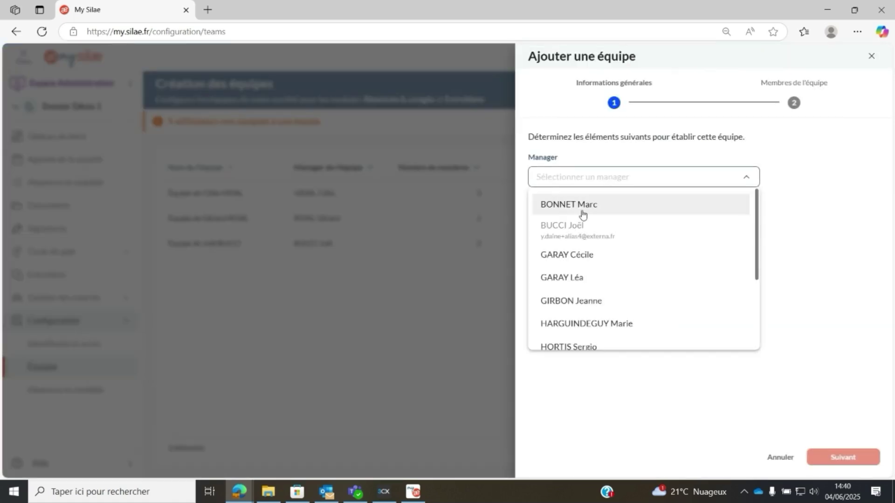
click(601, 278)
click(813, 462)
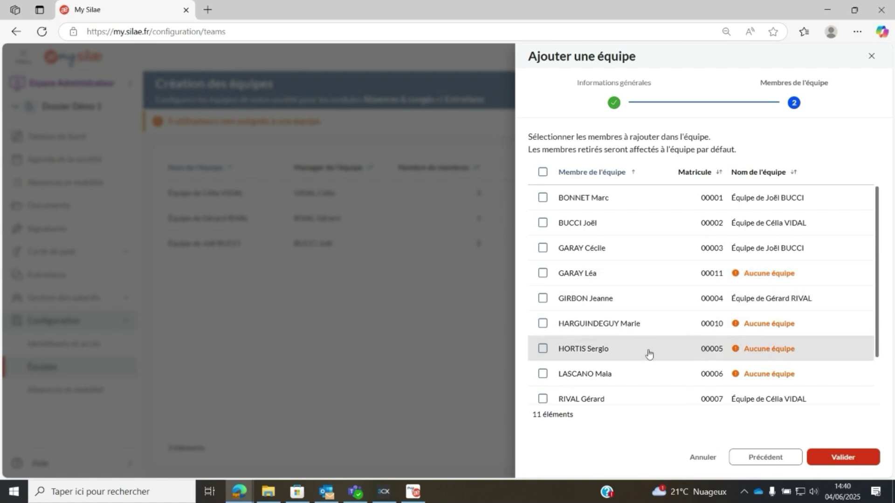
click(542, 373)
click(542, 349)
click(542, 373)
click(542, 349)
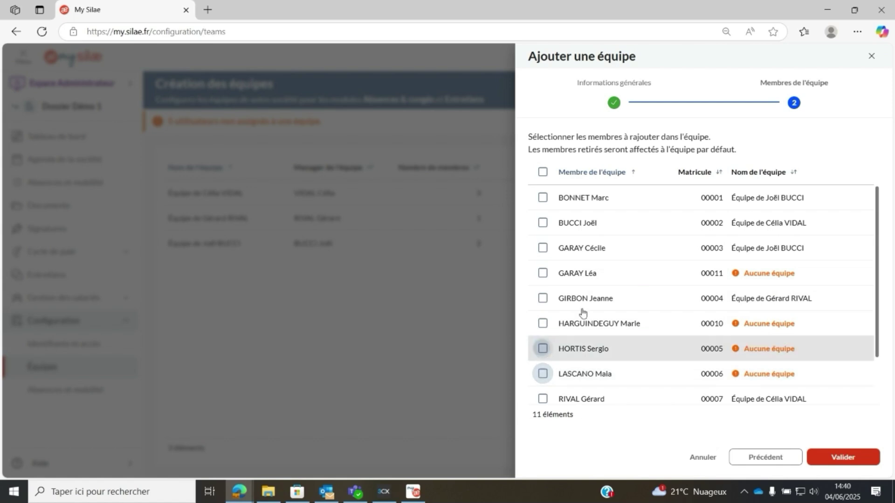
click(410, 350)
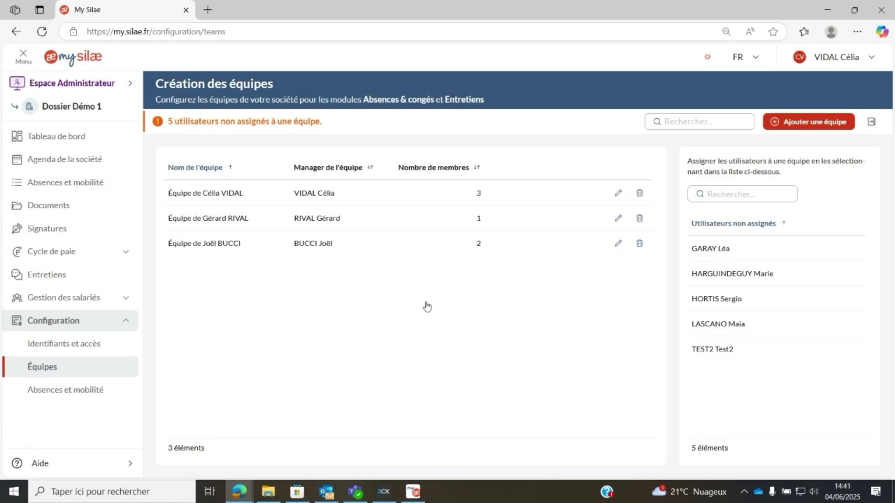
Step: View which other workspaces are available besides the Espace Administrateur, without switching
click(129, 84)
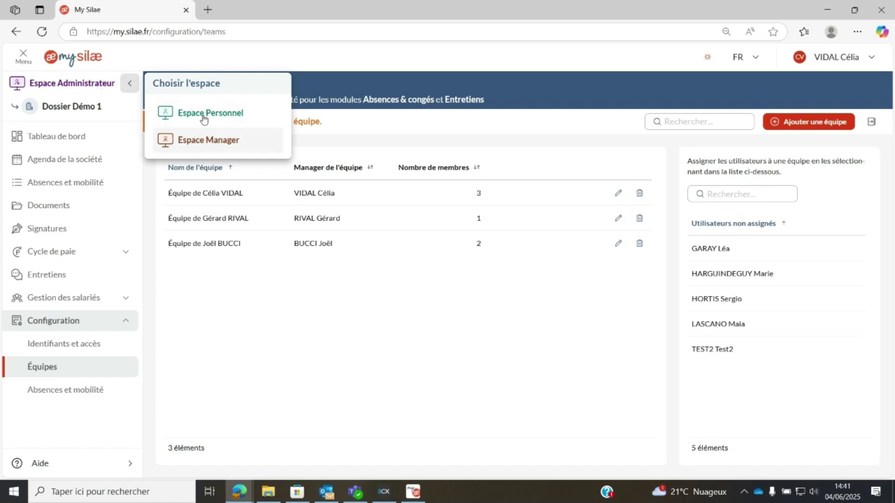
click(221, 326)
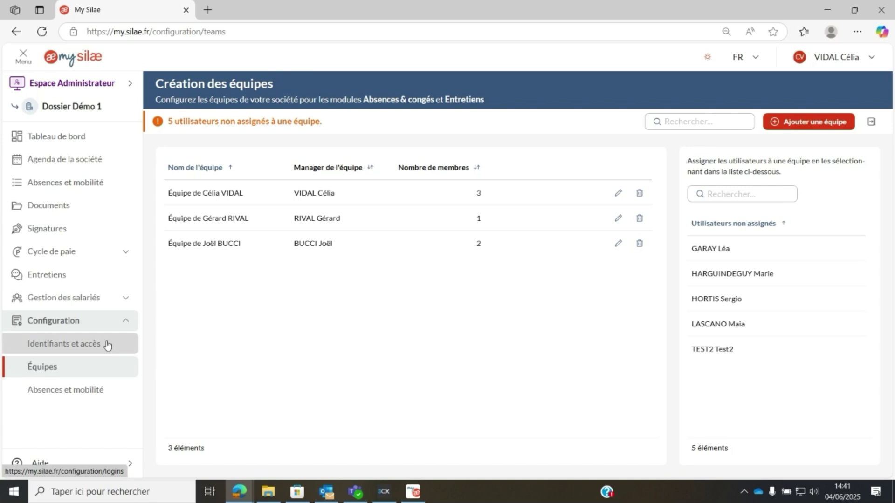
Step: In the Absences et mobilité configuration, view the second-level validator choices for absences with mandatory supporting documents, without changing them
click(80, 391)
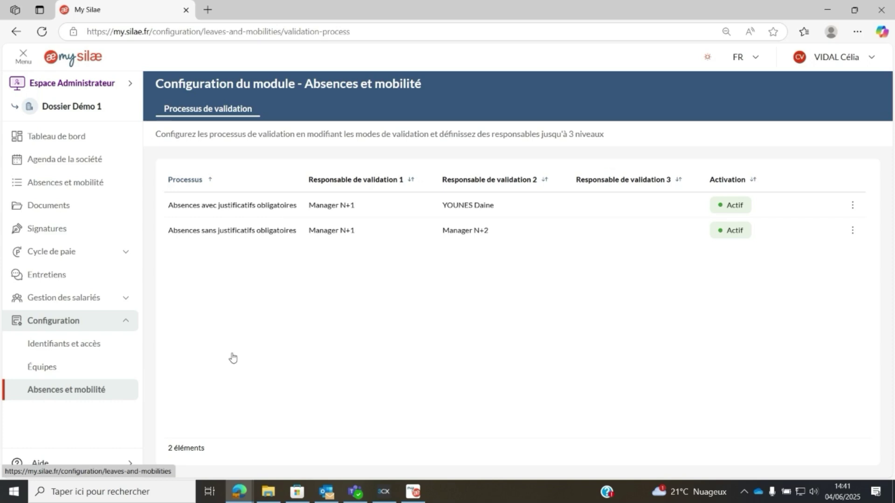
click(567, 207)
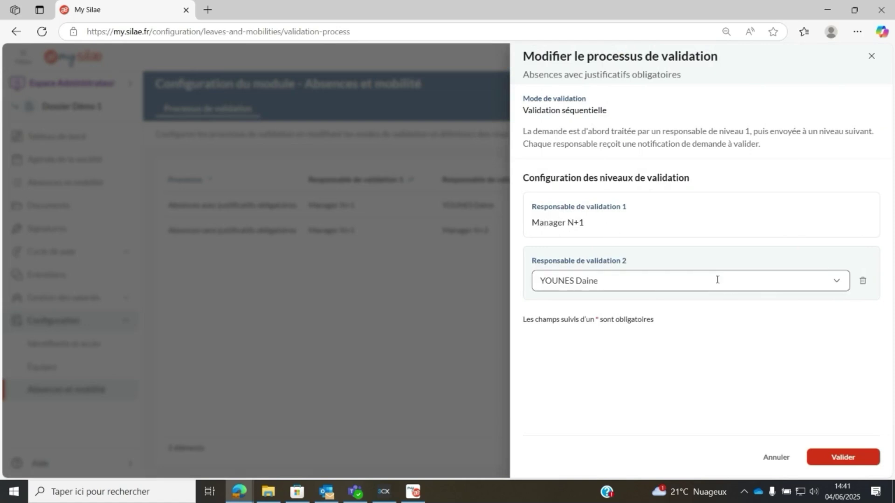
click(739, 281)
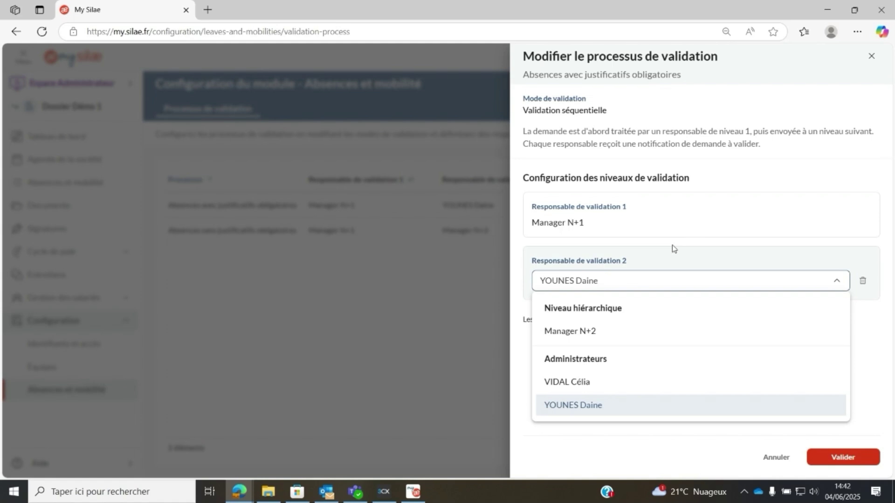
click(465, 296)
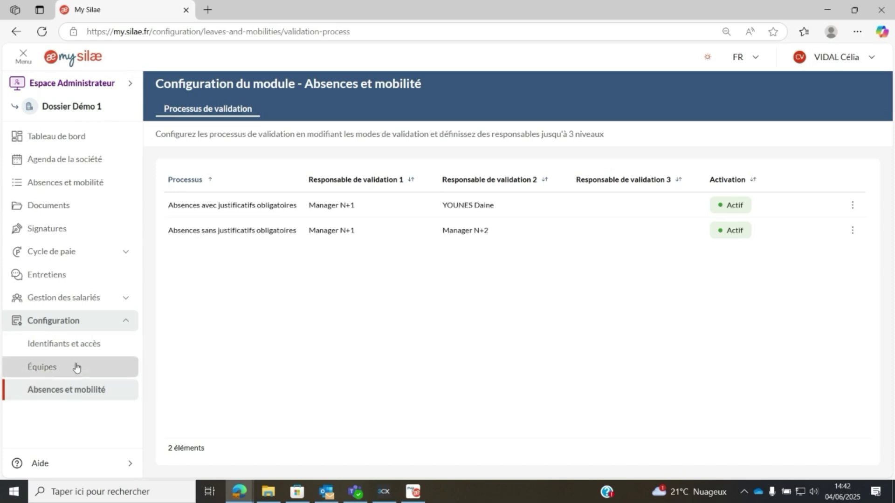
click(125, 321)
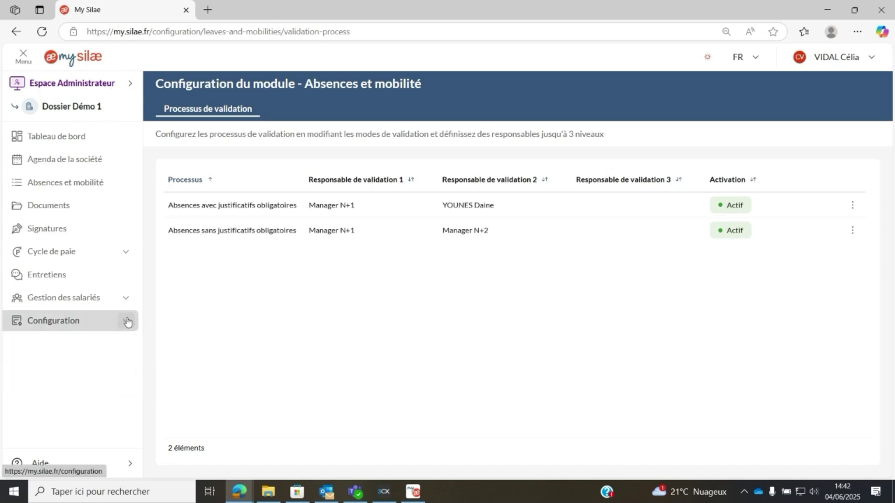
Step: View the company agenda's Télétravail calendar and return to its Absences calendar
click(72, 164)
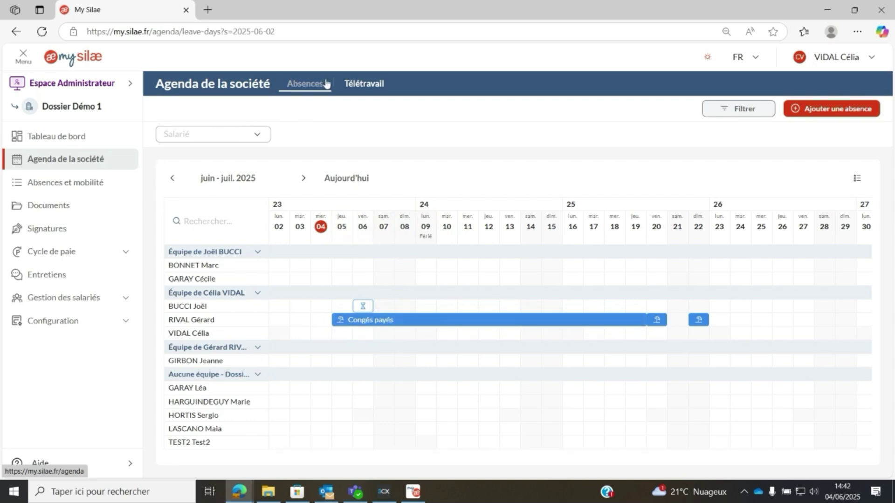
click(352, 87)
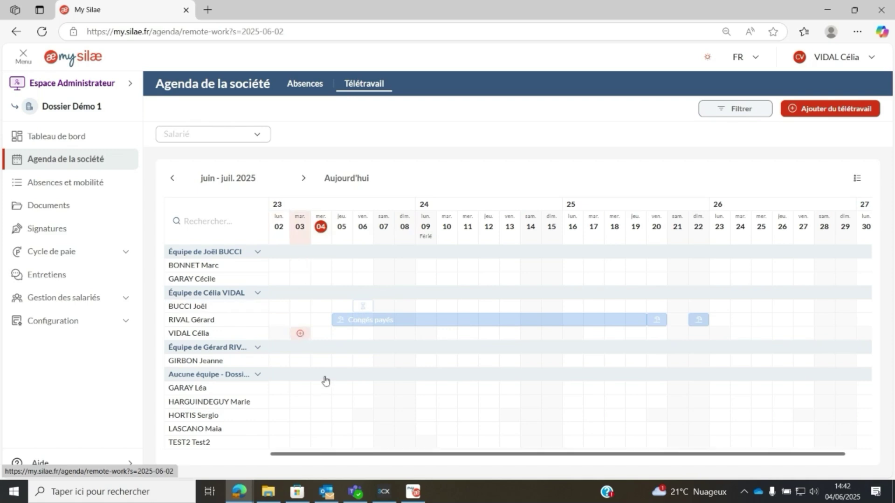
click(311, 88)
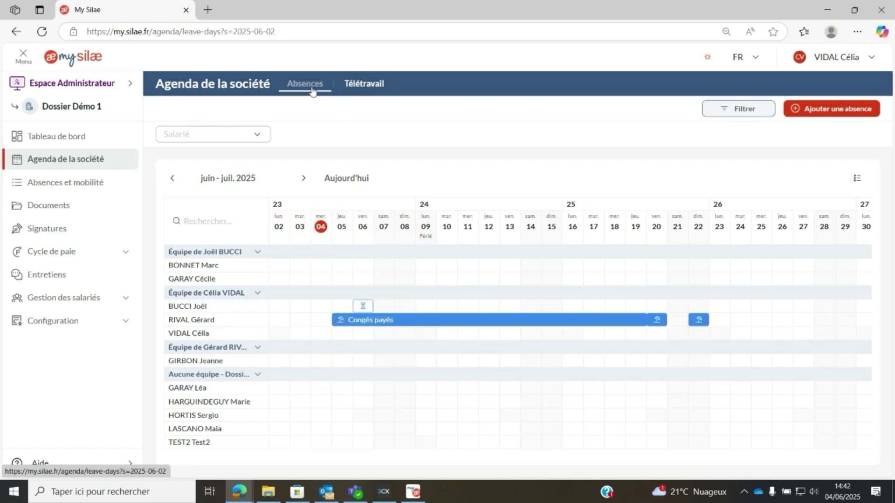
Step: From the Absences et mobilité list, try the add-absence form with an employee selected, review its remaining fields, and cancel it
click(74, 184)
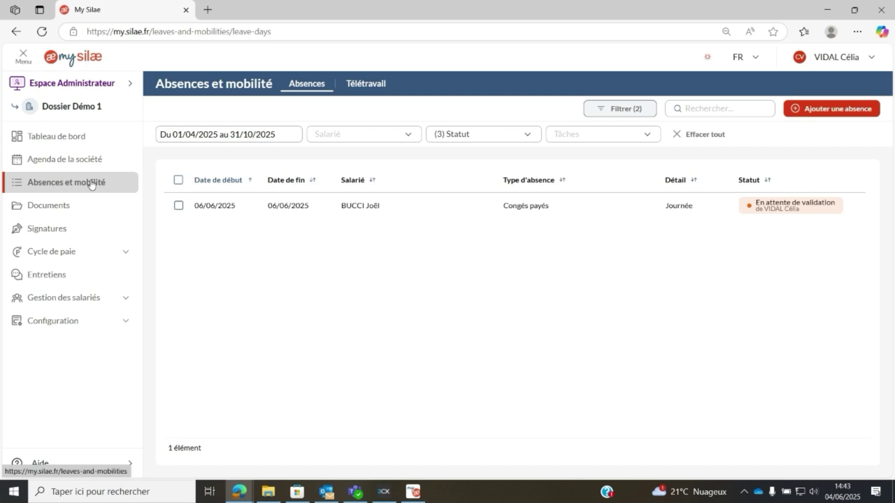
click(834, 112)
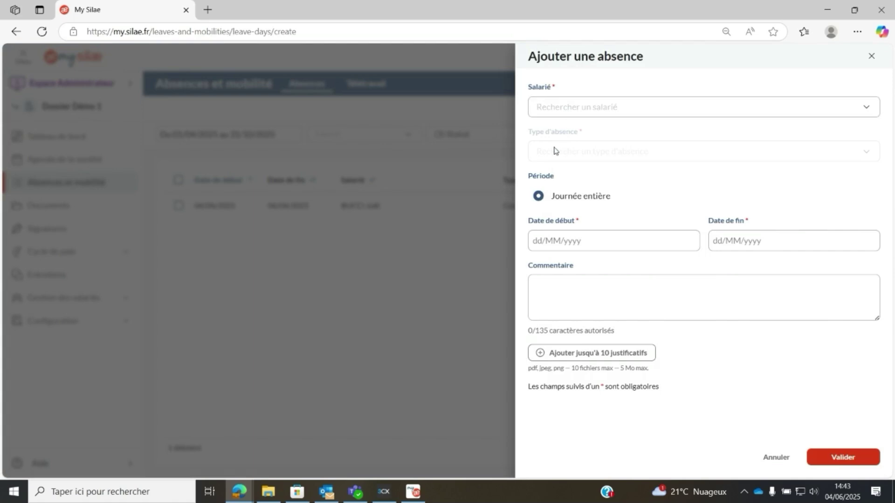
click(582, 111)
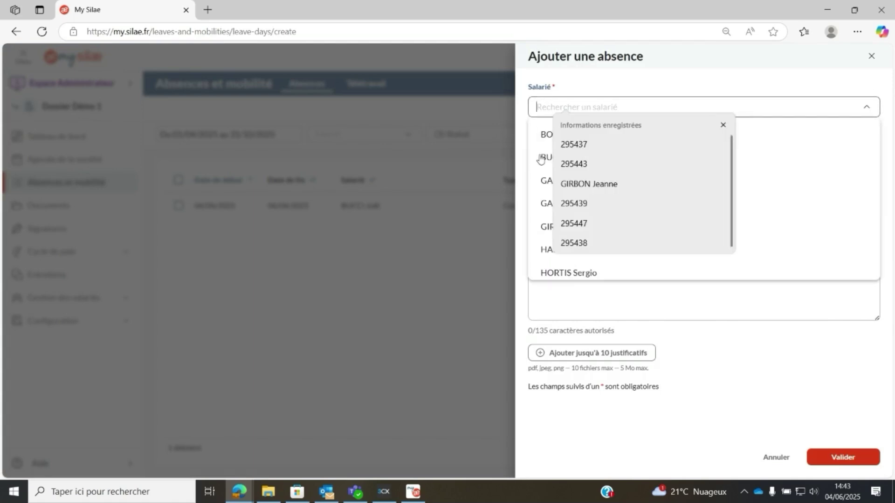
click(540, 158)
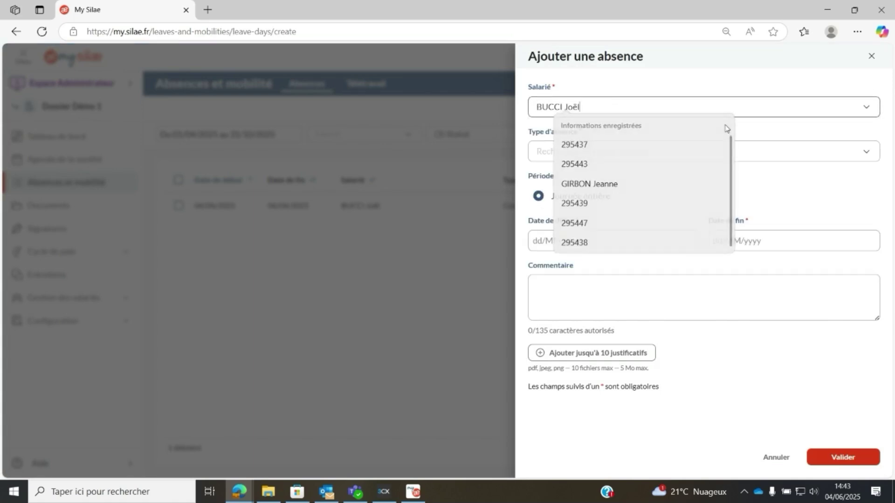
click(722, 125)
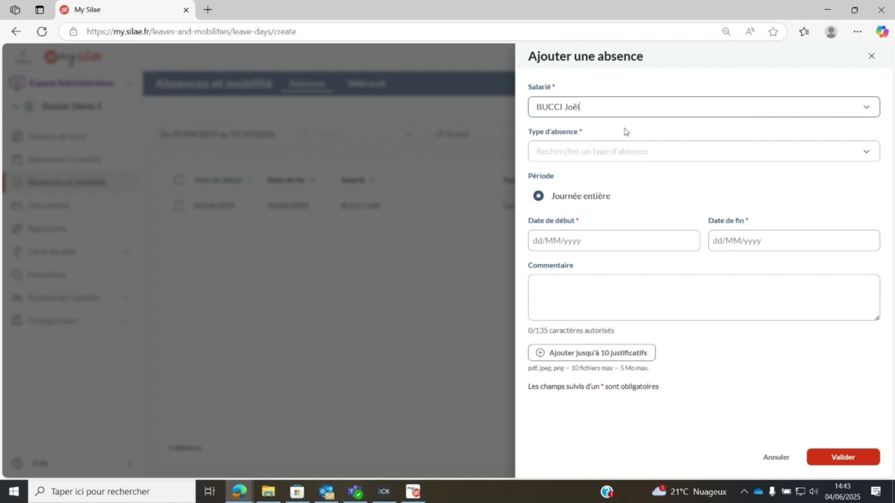
click(593, 152)
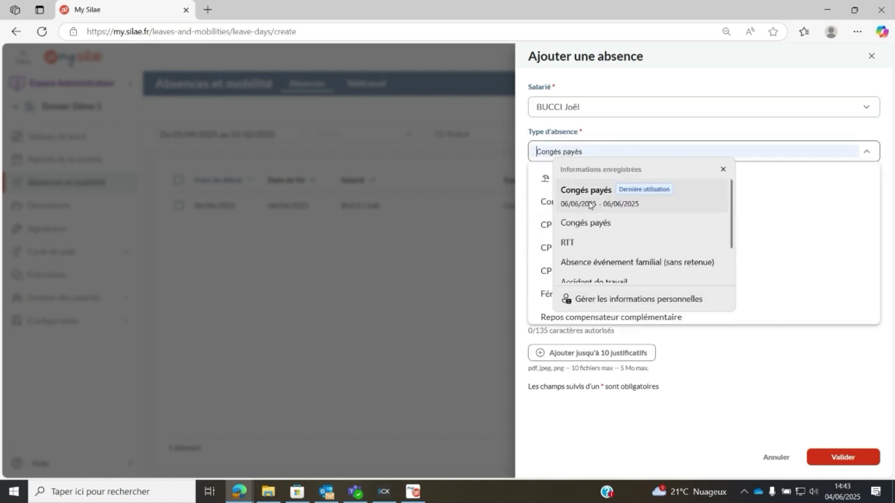
click(522, 225)
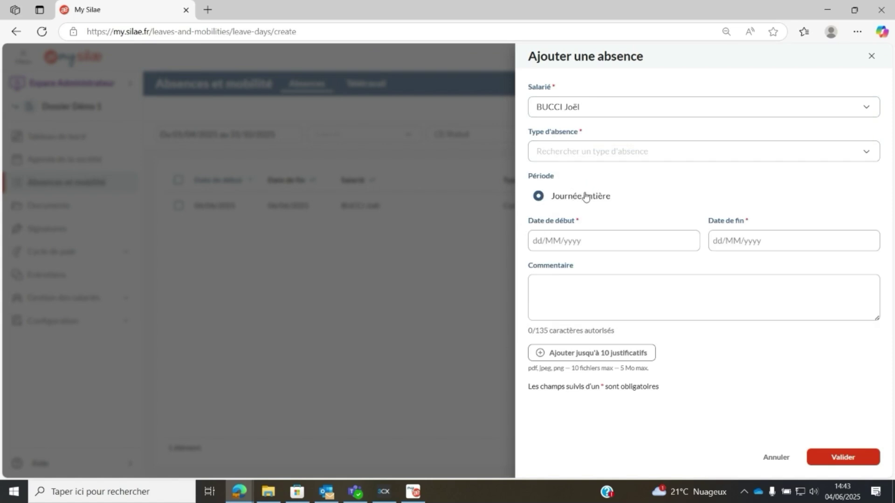
click(569, 240)
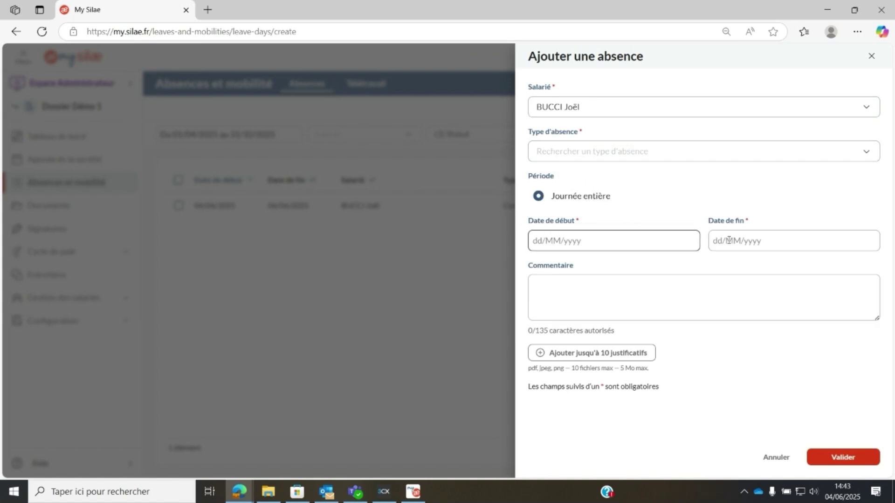
click(573, 297)
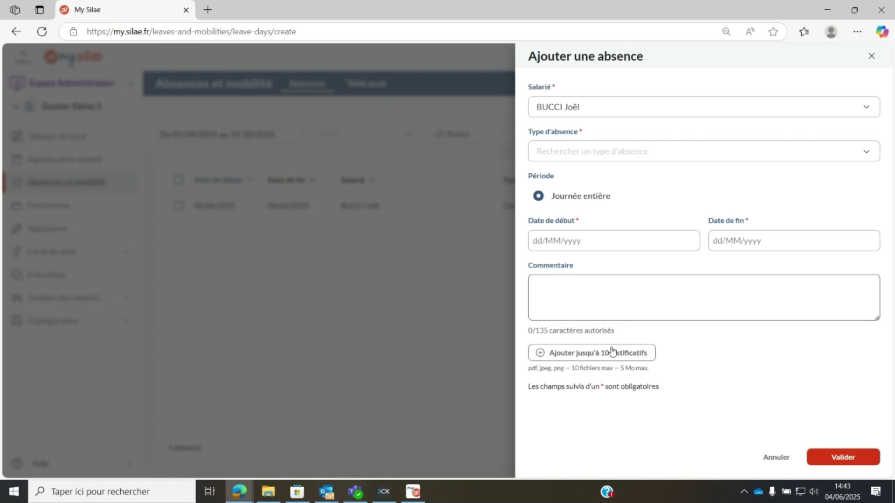
click(776, 456)
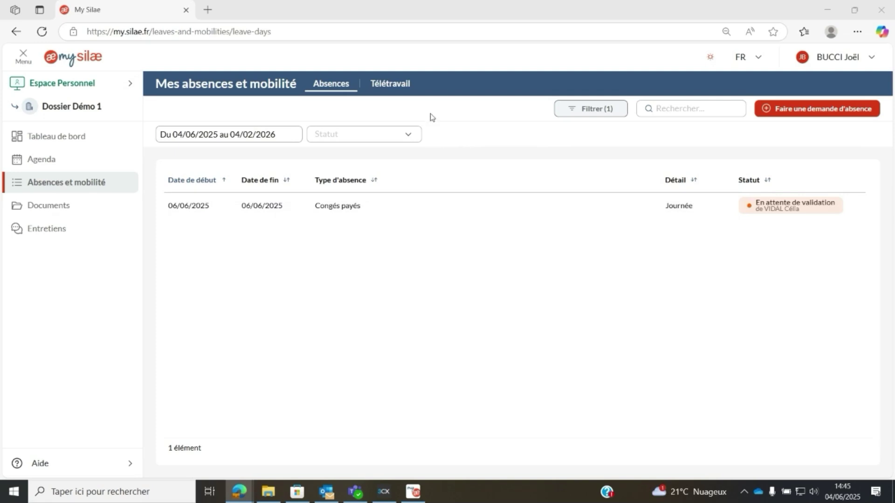
Step: Start a remote-work request with the duration Journée for 10 and 17 June 2025
click(377, 84)
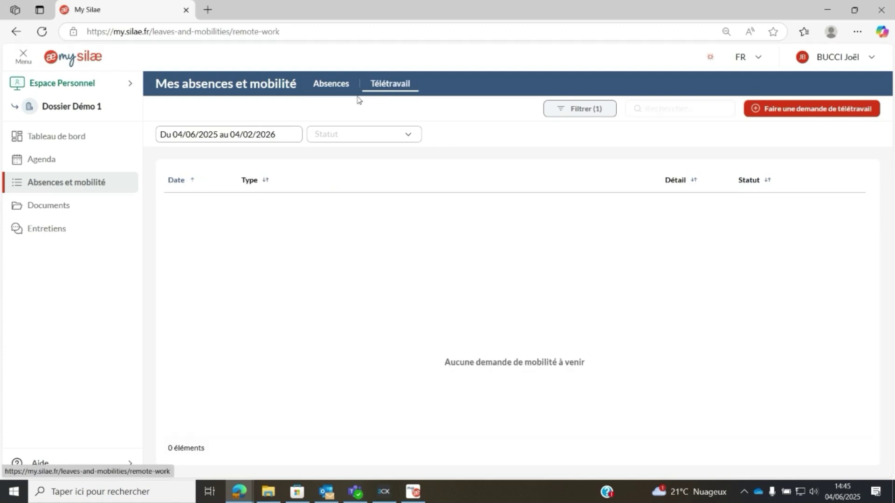
click(822, 110)
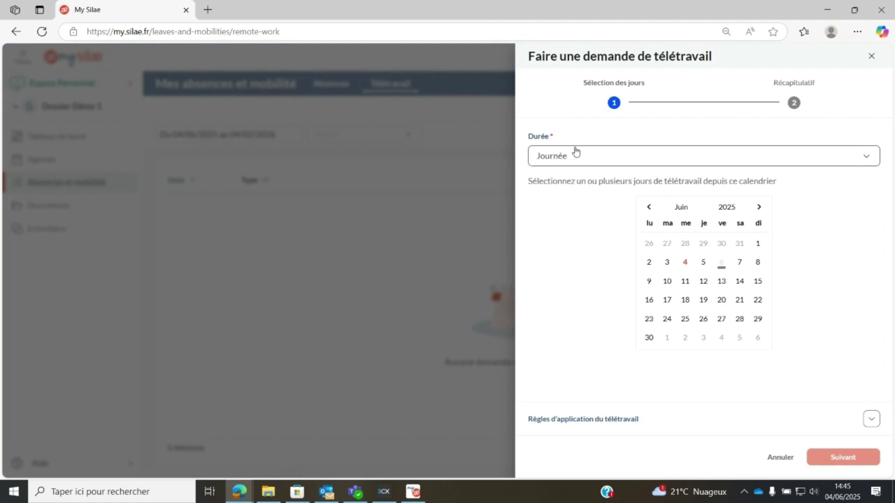
click(585, 156)
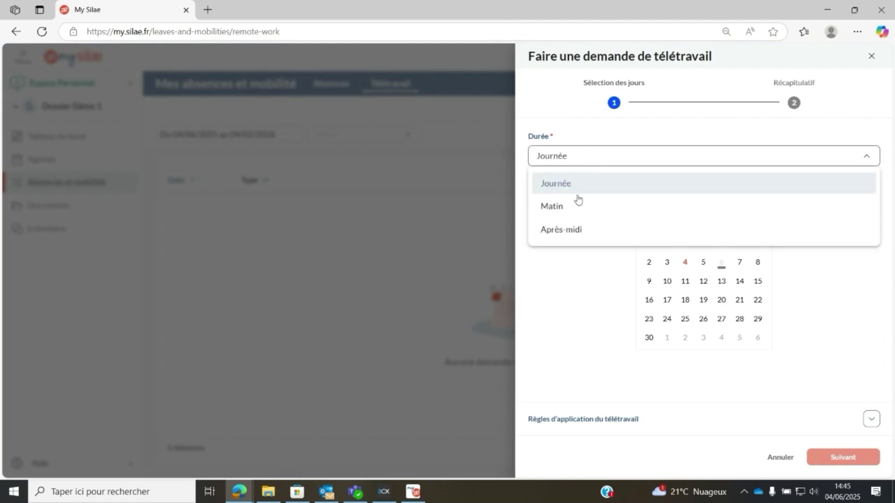
click(585, 158)
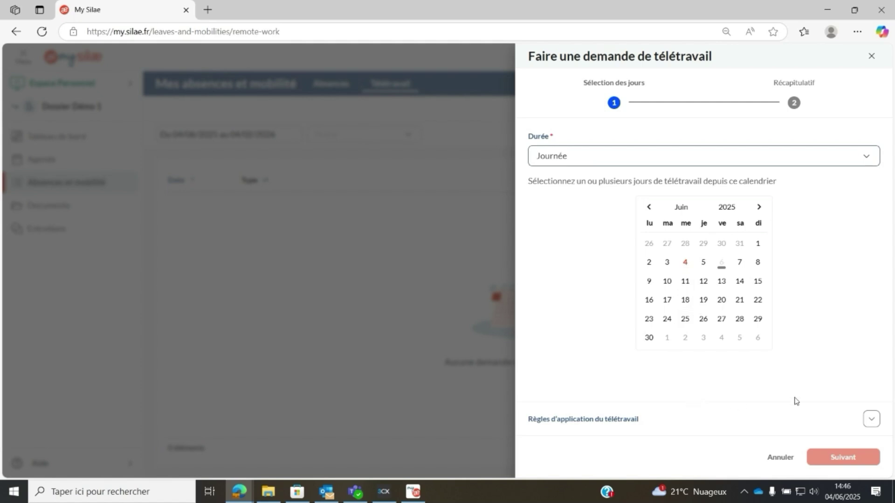
click(667, 295)
click(667, 281)
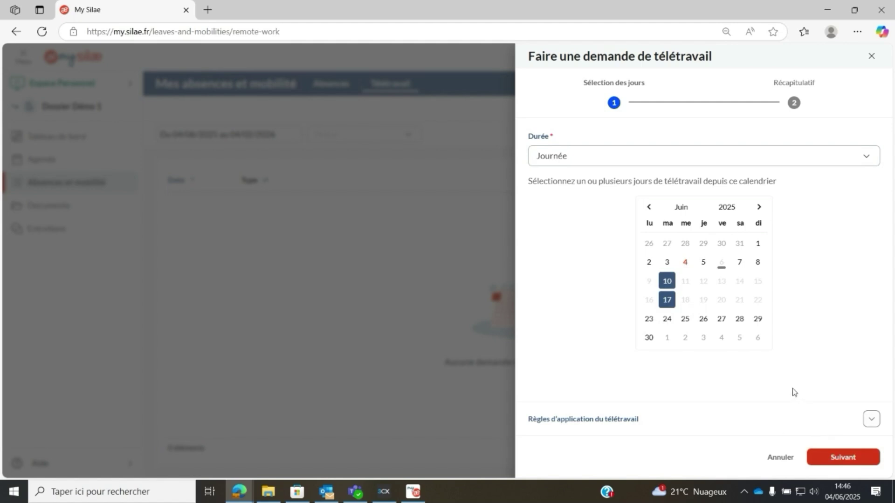
Step: Check the remote-work application rules in the request form
click(869, 422)
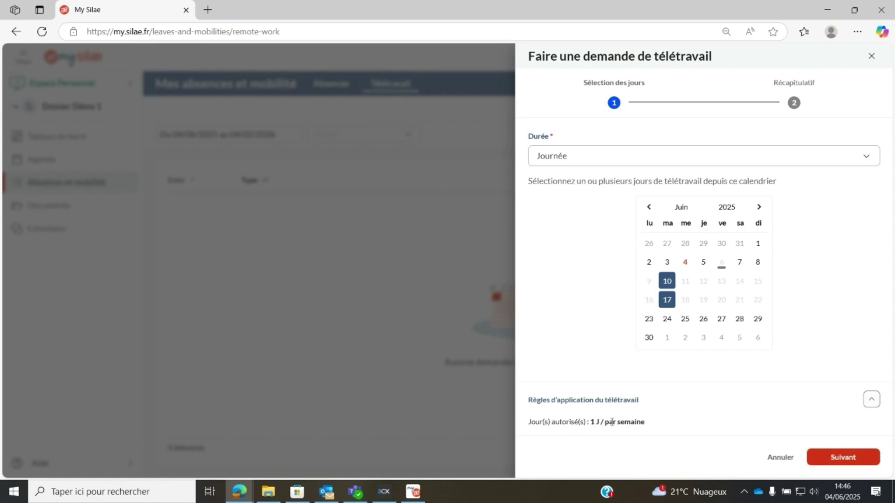
click(872, 403)
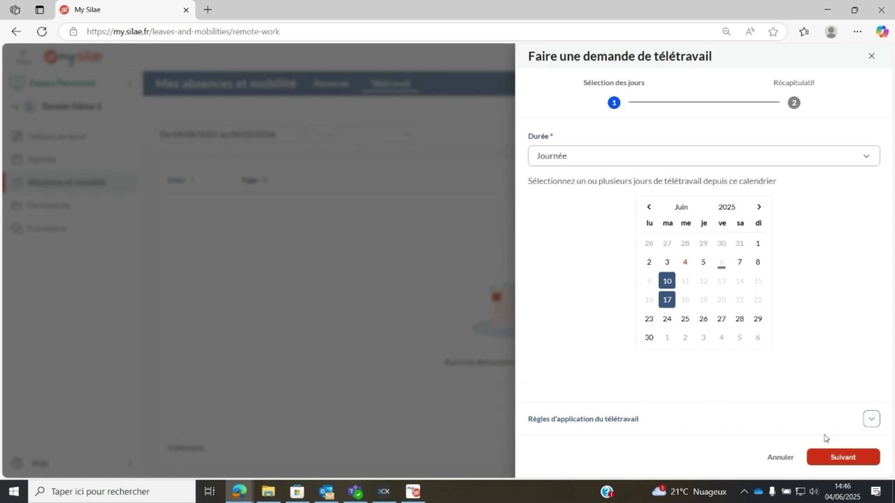
Step: Proceed to the summary of the remote-work request and submit it for validation
click(838, 457)
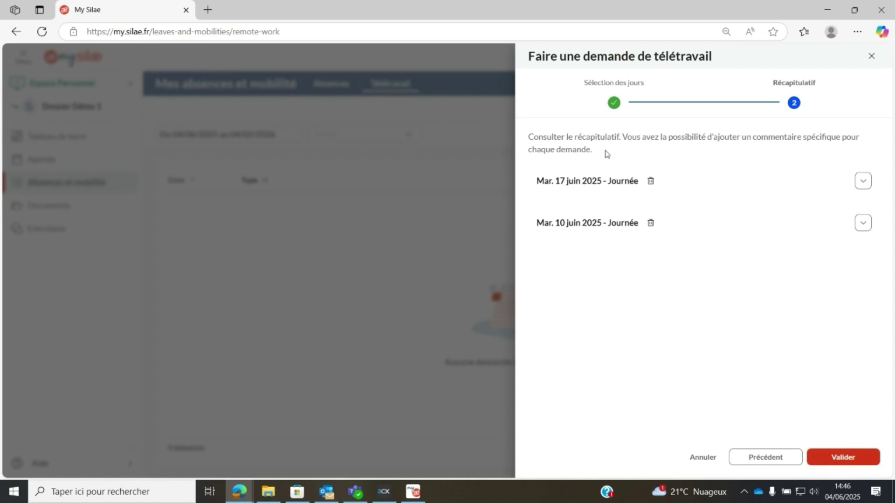
click(839, 461)
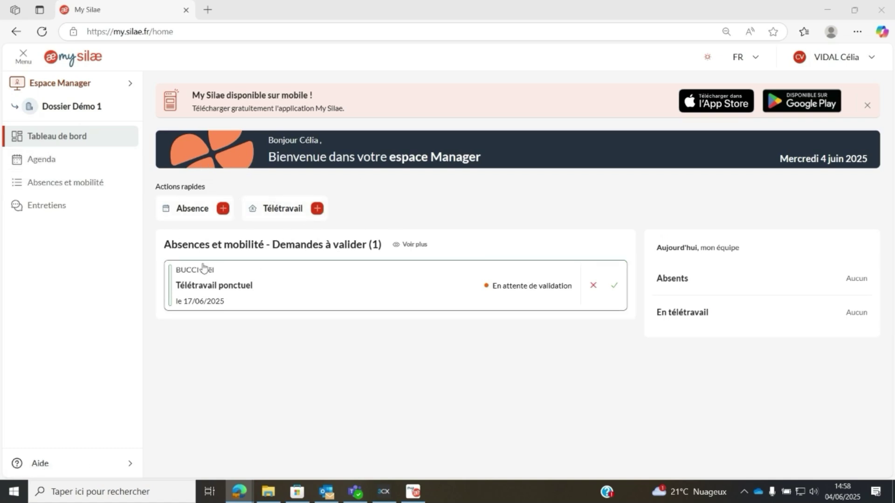
Step: From the manager dashboard, check the refusal form for the pending 17/06/2025 remote-work request and close it without refusing
click(592, 286)
click(402, 268)
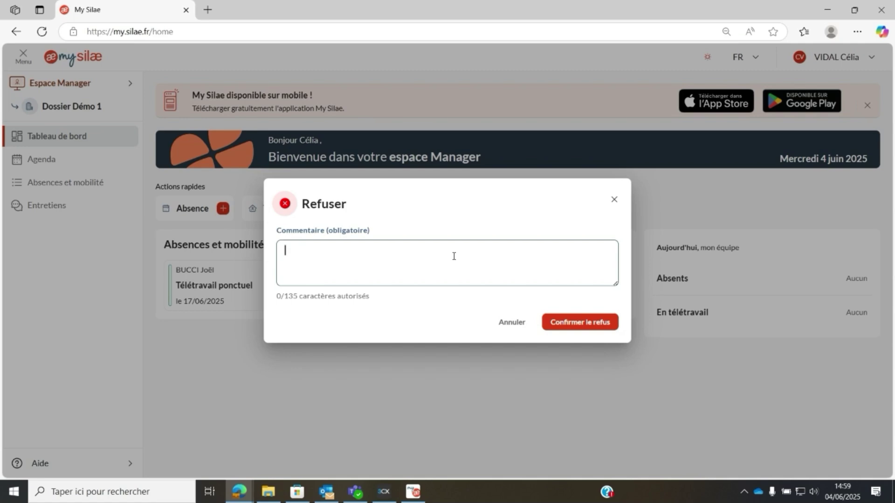
click(614, 199)
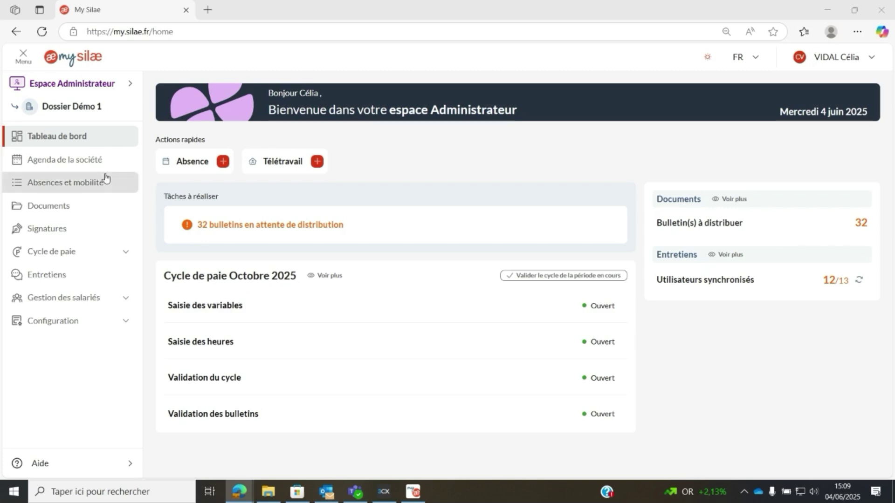
Step: Review the Variables and Heures entry grids of the October 2025 pay cycle
click(123, 254)
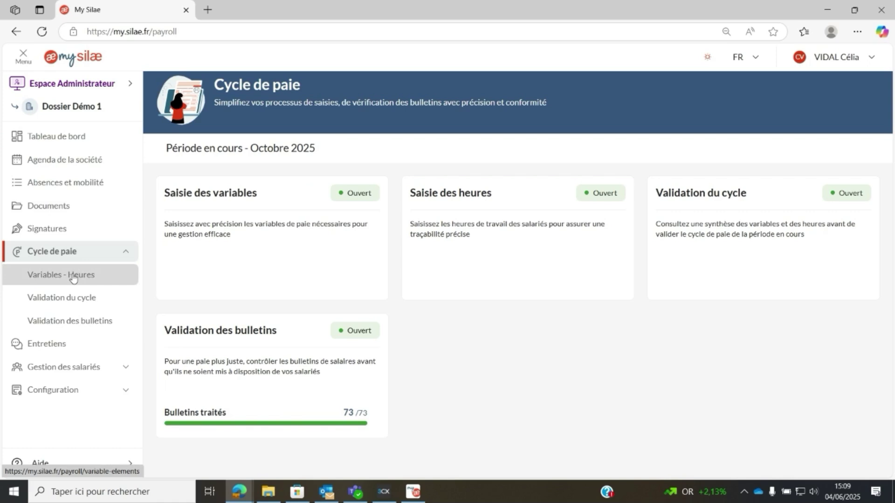
click(73, 278)
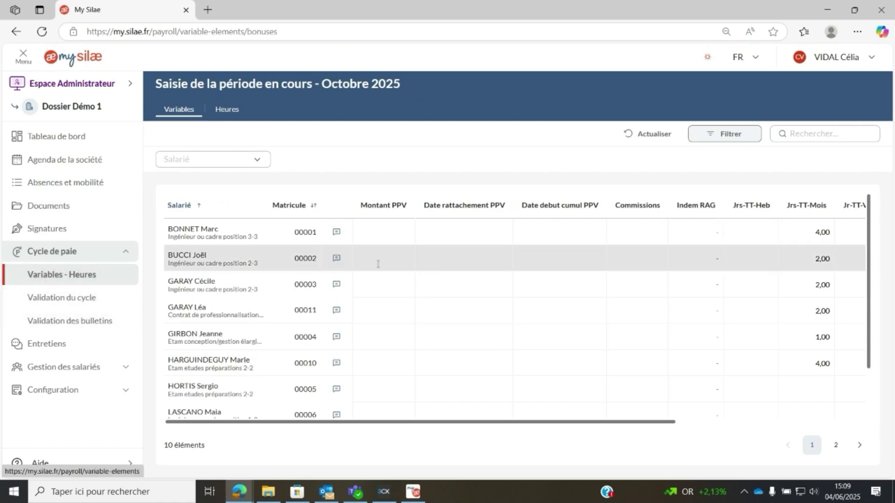
click(487, 237)
click(501, 275)
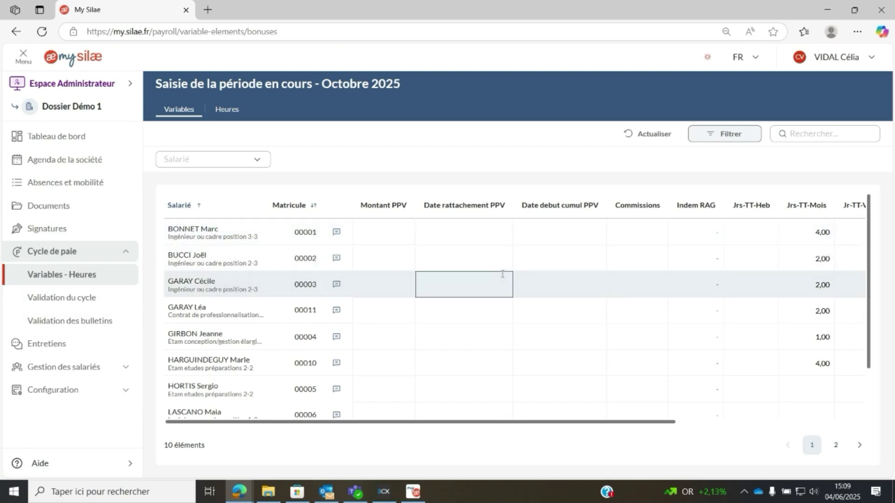
click(227, 109)
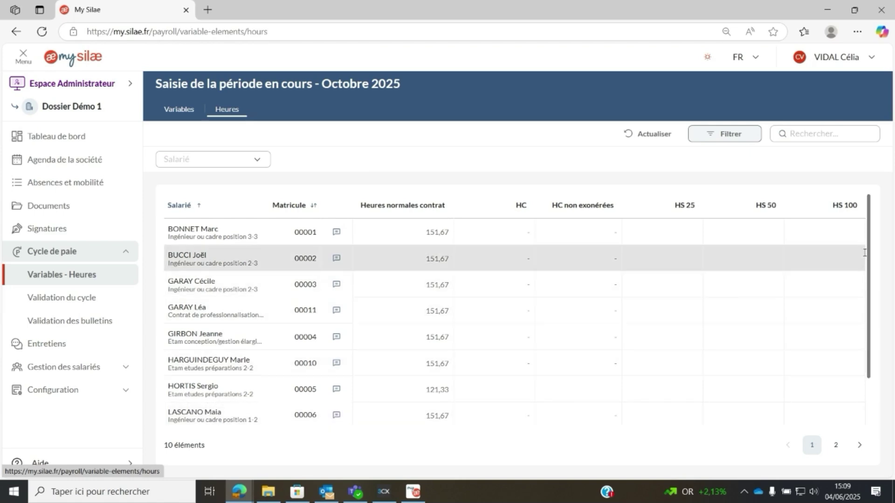
click(178, 112)
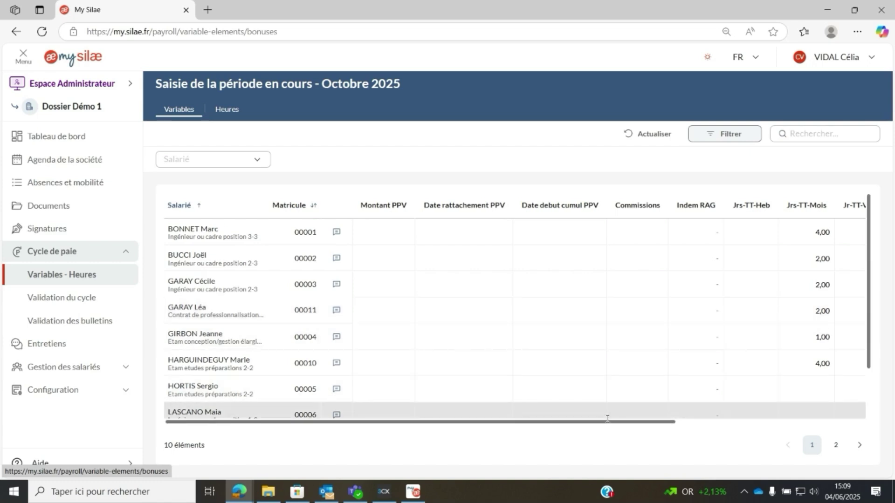
scroll(611, 422, right, 2)
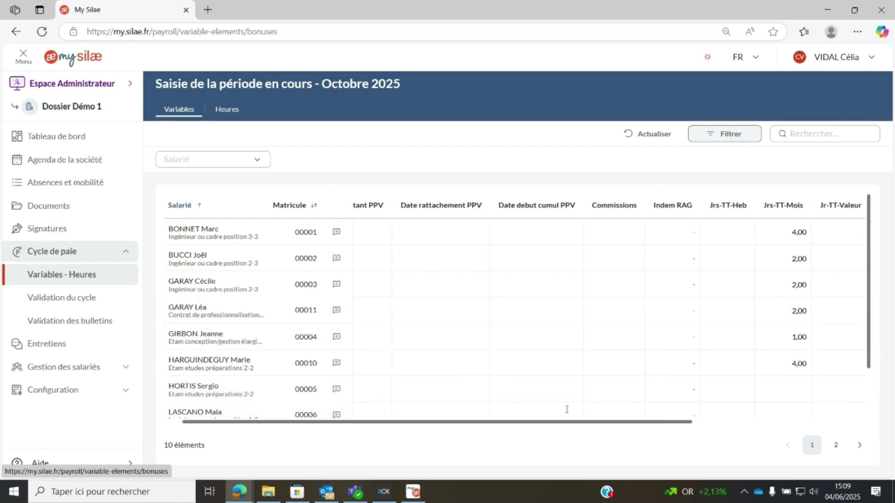
Step: View the pay cycle's summary and validation page, and open the payslip validation list
click(83, 299)
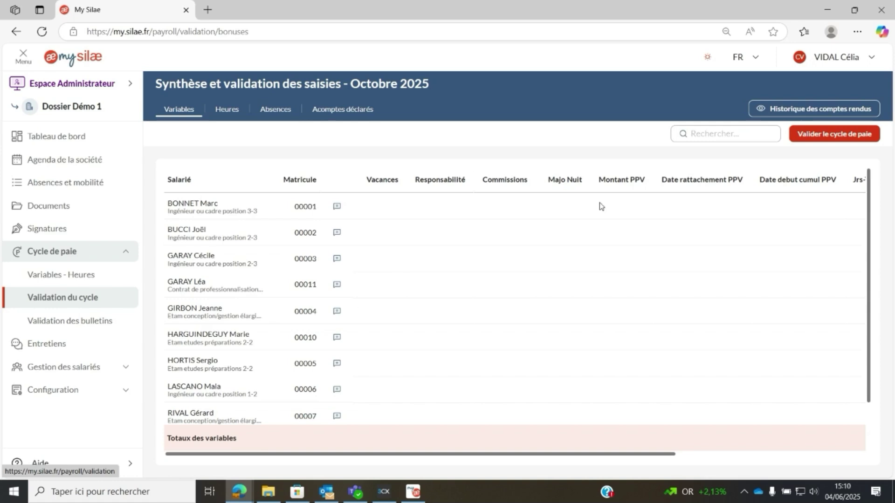
click(73, 322)
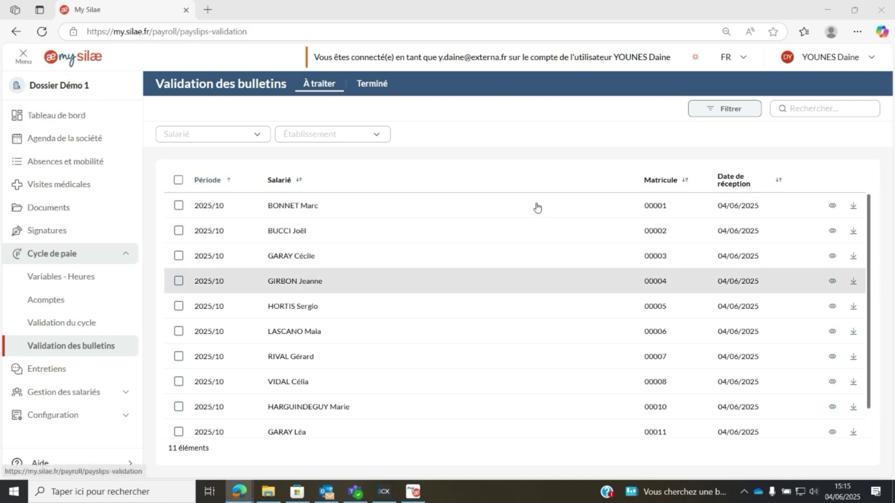
Step: Try selecting the first three payslips and the whole À traiter list, and clear the selection
click(179, 207)
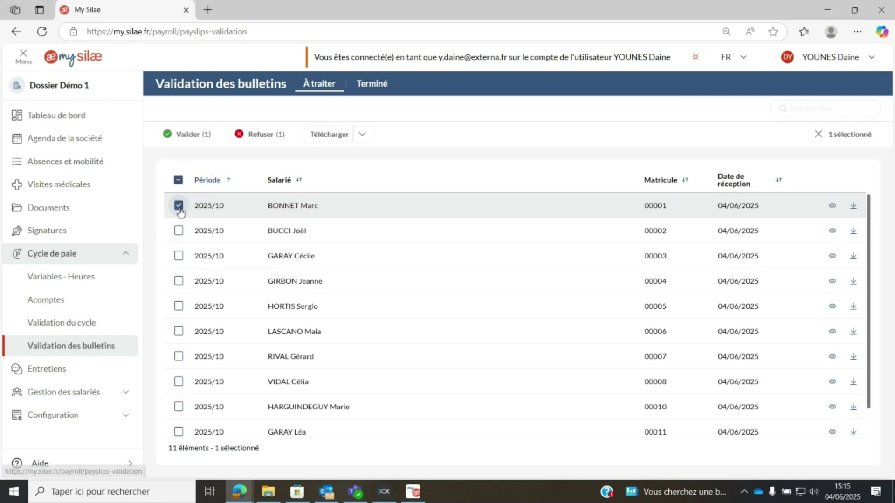
click(179, 231)
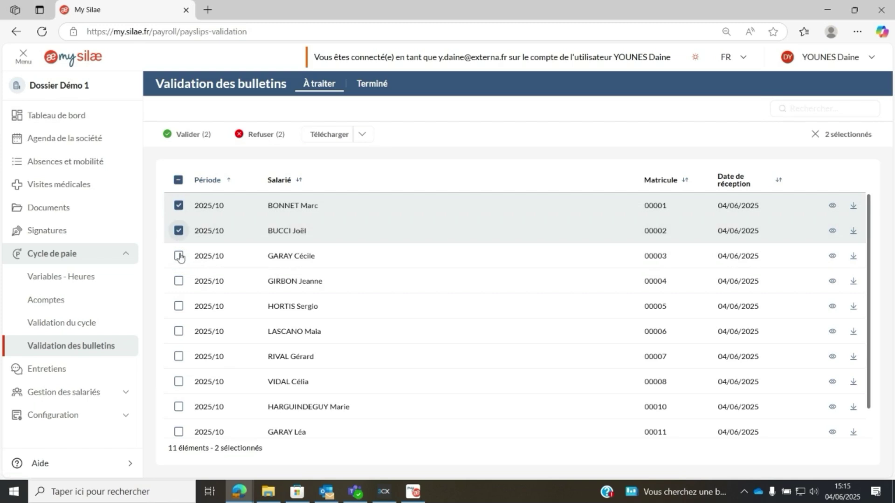
click(179, 256)
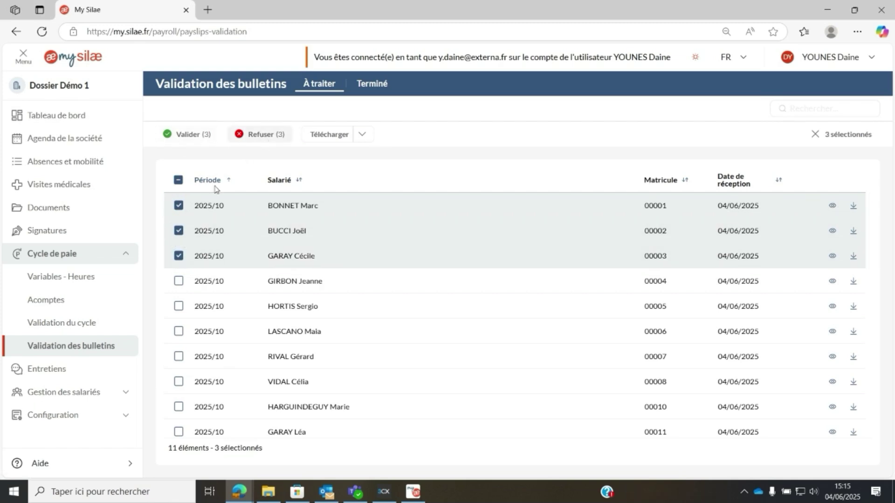
click(179, 180)
click(178, 180)
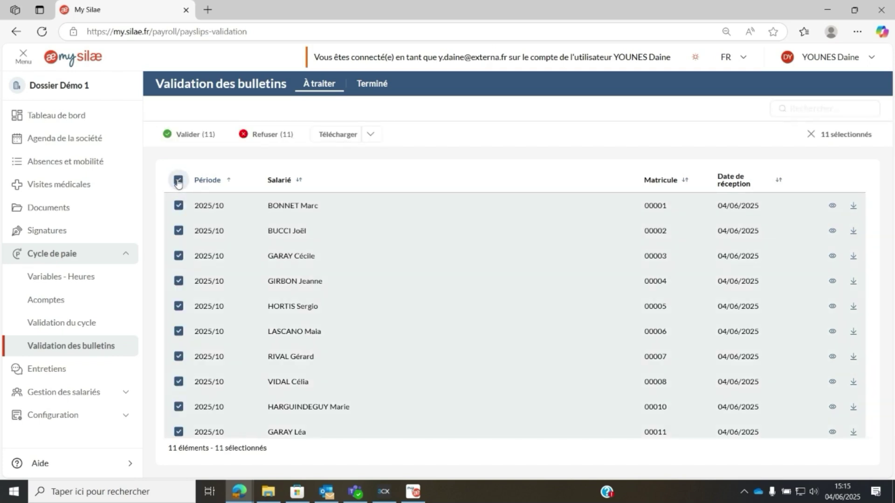
click(178, 181)
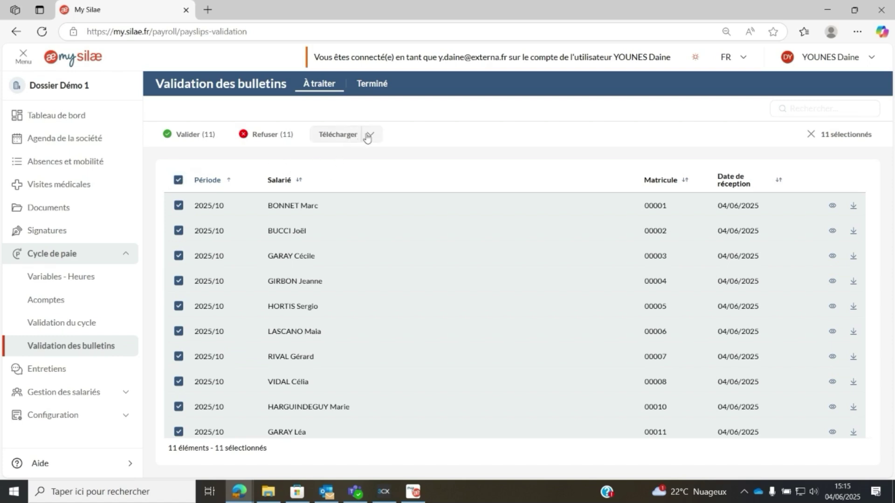
click(179, 180)
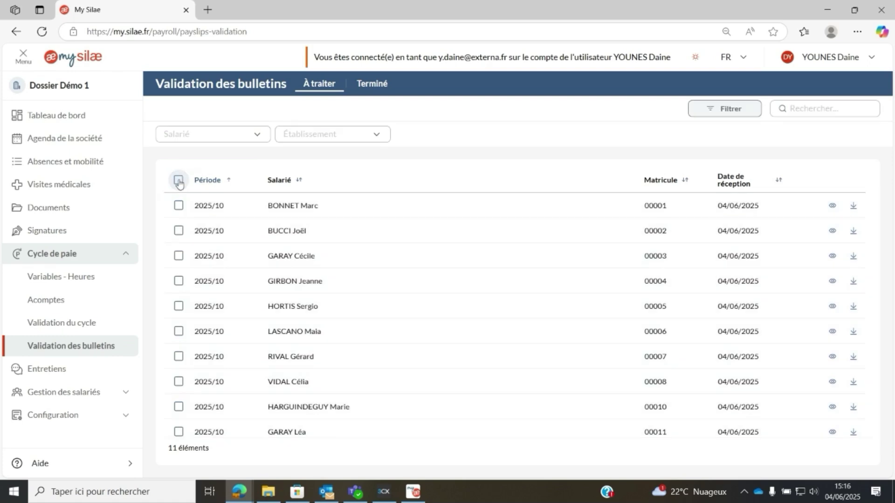
Step: Preview the first employee's 2025/10 payslip awaiting validation and close it without a decision
click(833, 207)
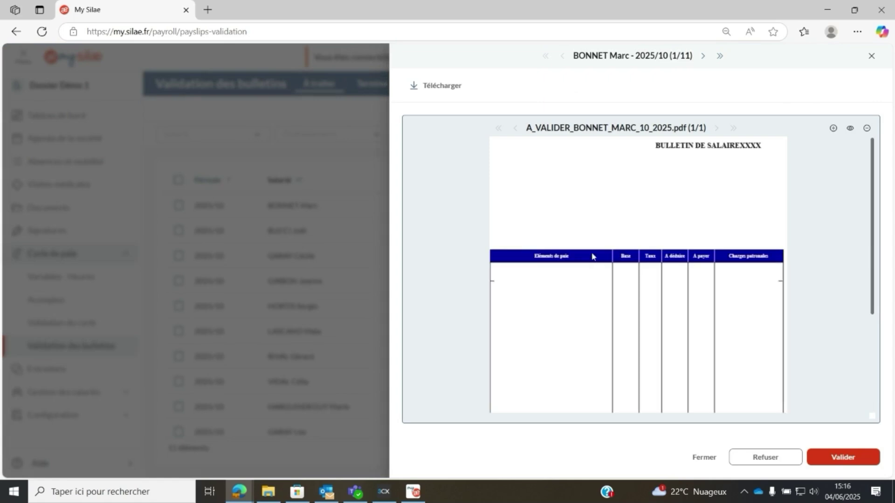
scroll(634, 272, down, 3)
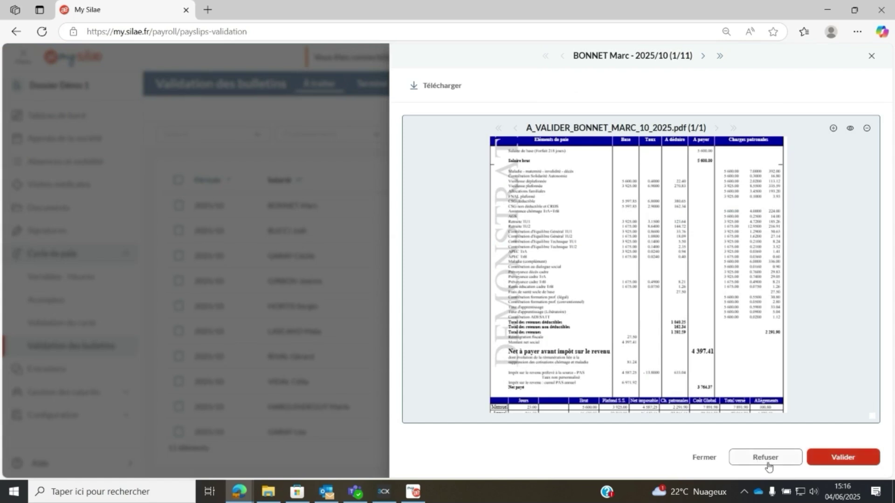
click(702, 458)
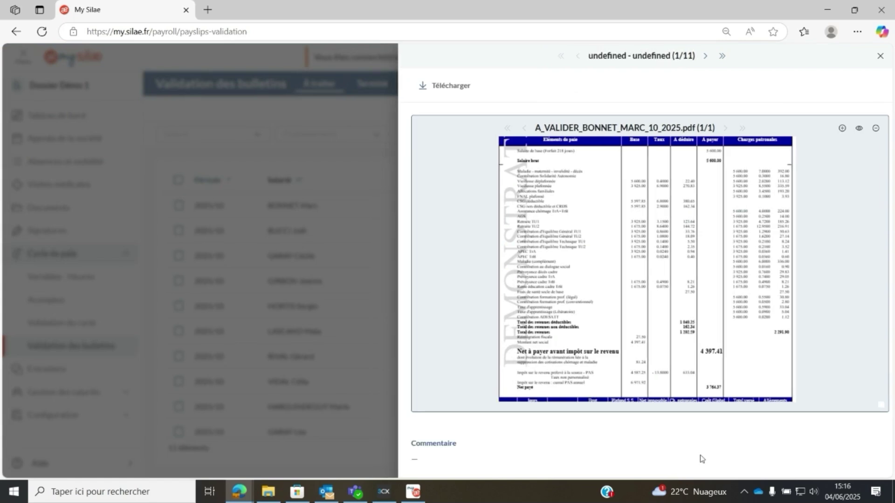
Step: Check the distribution option in the Bulletins de salaire list and select all listed payslips
click(856, 334)
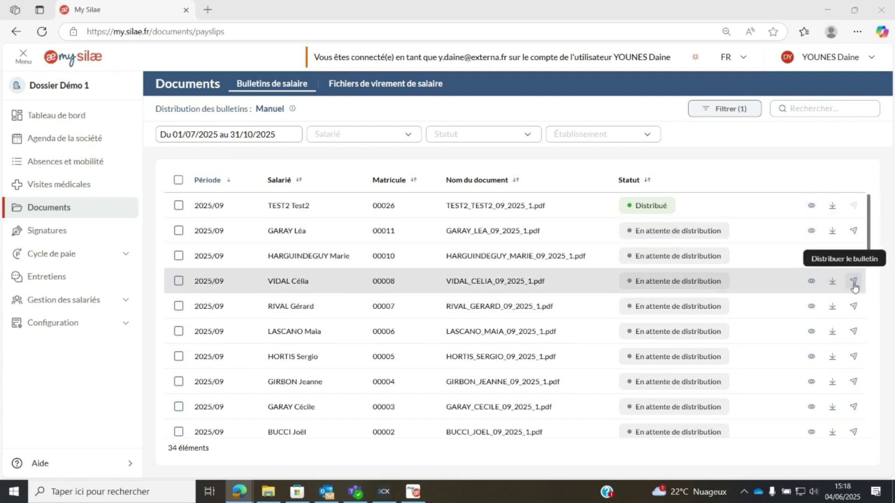
click(177, 182)
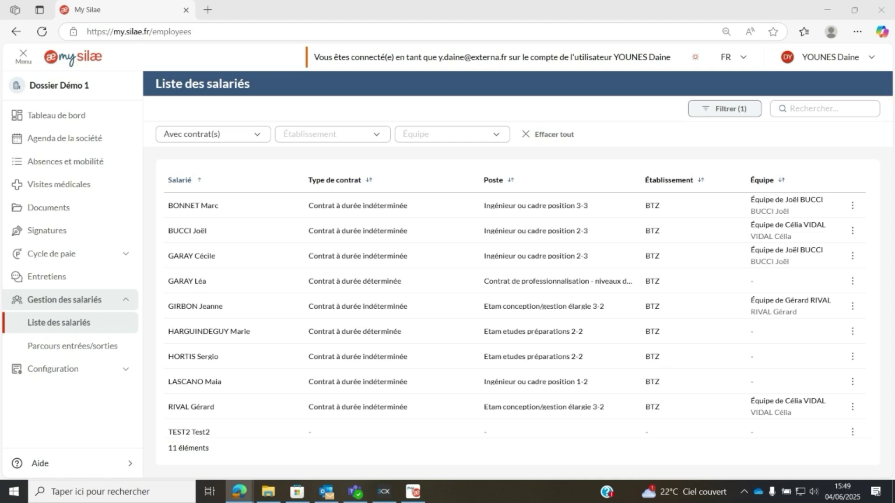
Step: Open the first employee's record and view its personal information, contracts and employee information
click(526, 211)
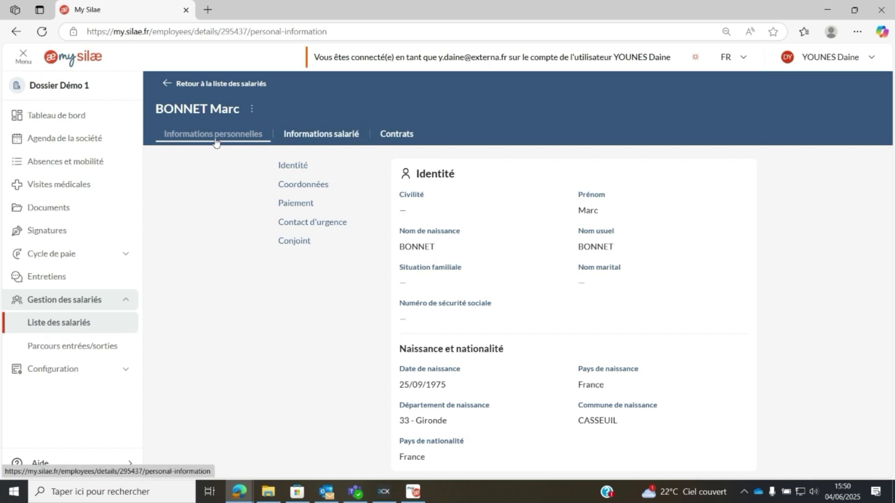
click(393, 137)
click(321, 133)
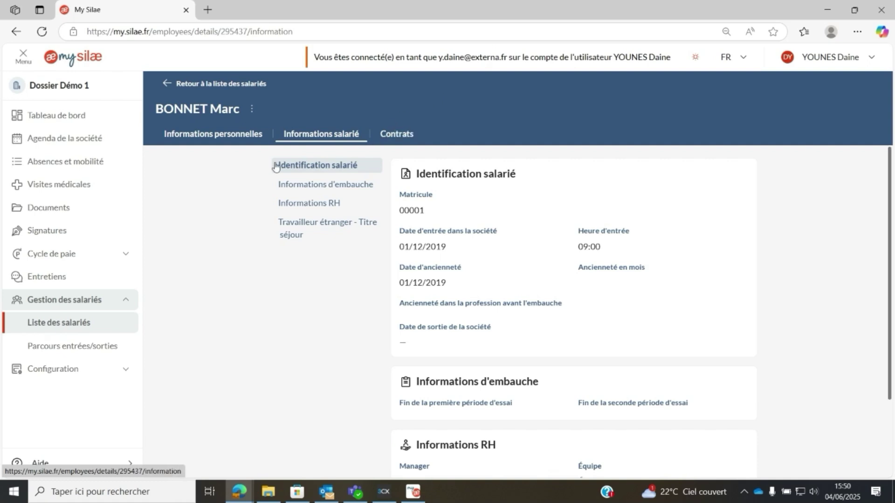
Step: View the Entrées and Sorties lists of Parcours entrées/sorties, and check the available pathways for adding an employee
click(61, 347)
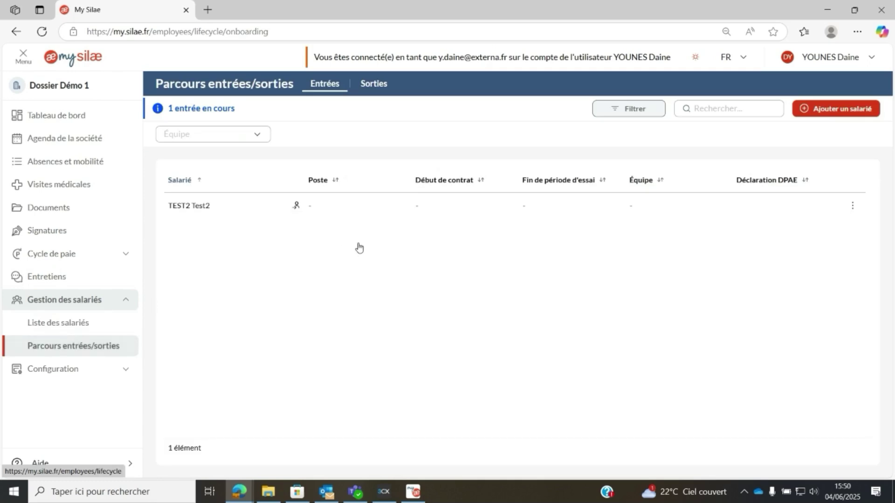
click(376, 90)
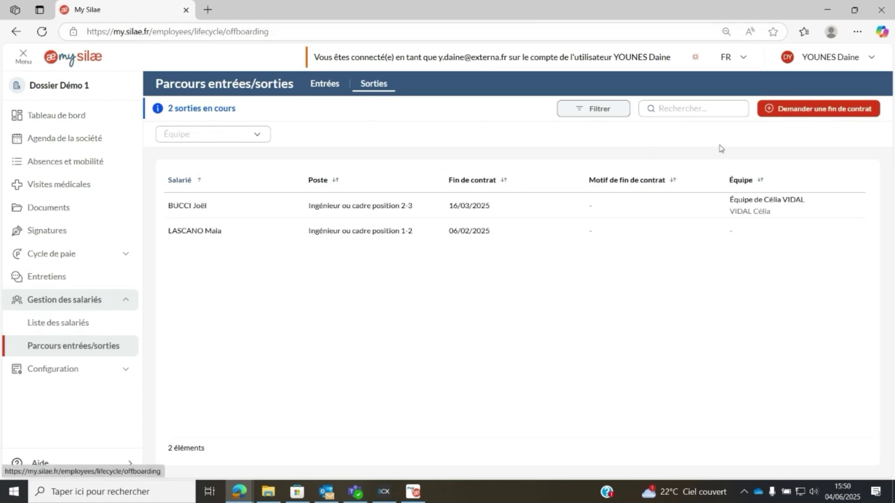
click(325, 87)
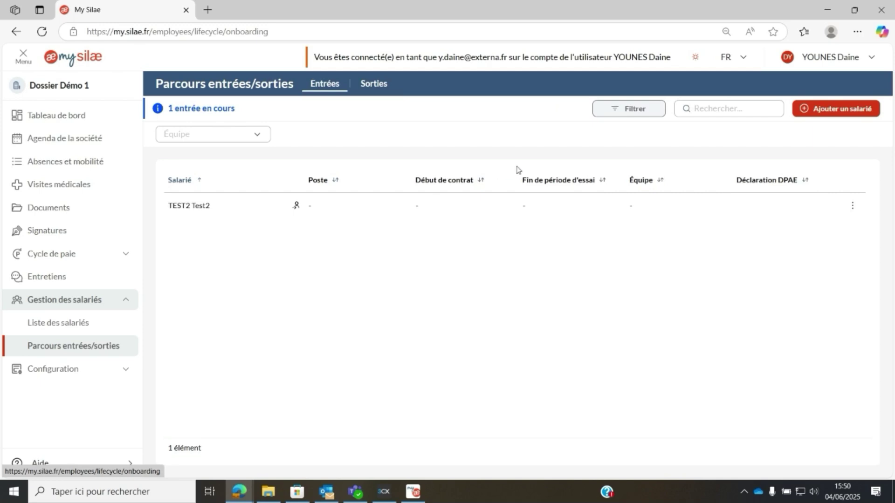
click(824, 111)
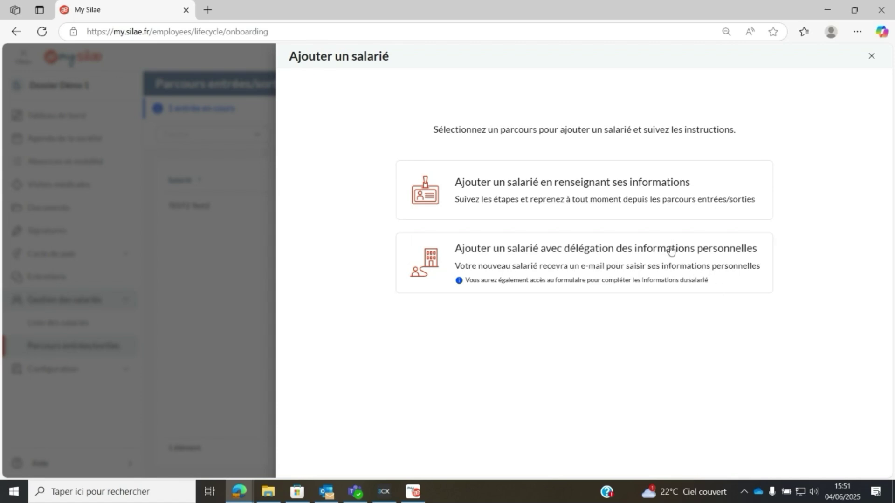
click(239, 289)
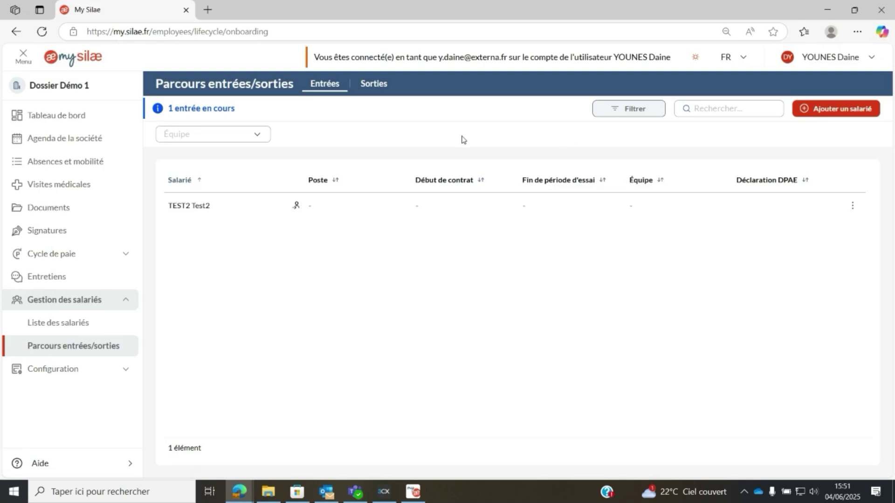
Step: Start an end-of-contract request from the Sorties list for the first employee offered in the selection
click(373, 87)
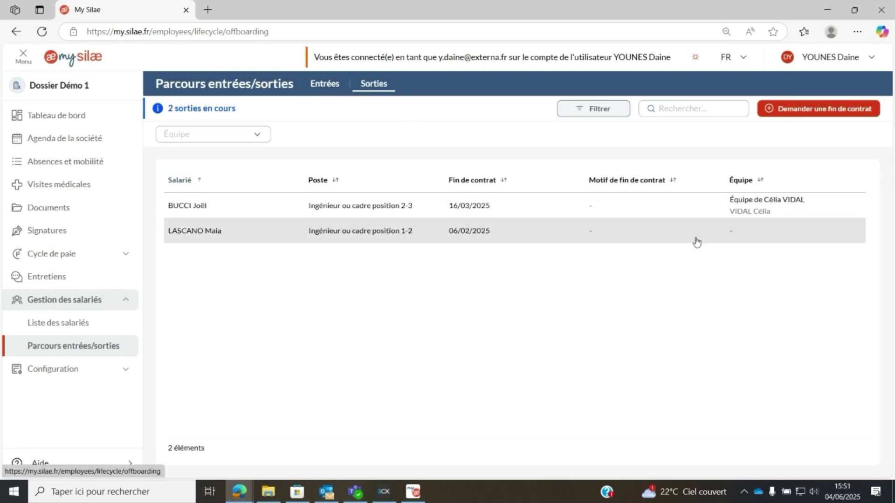
click(808, 114)
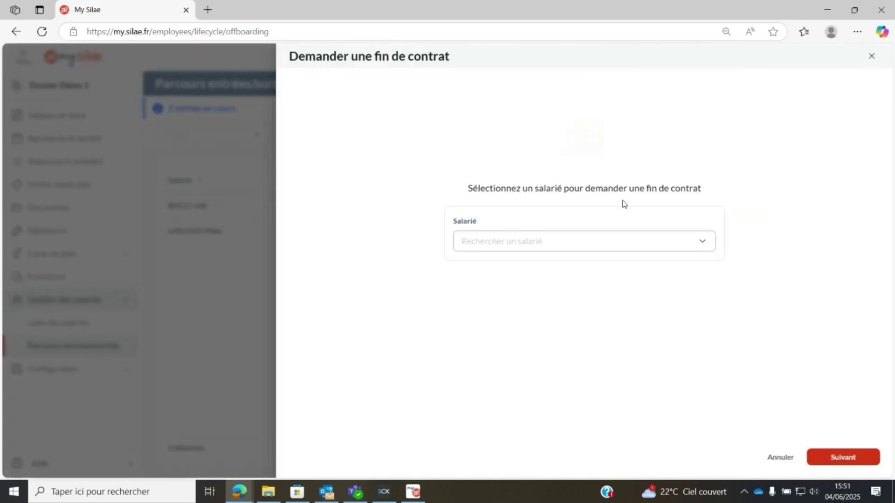
click(571, 245)
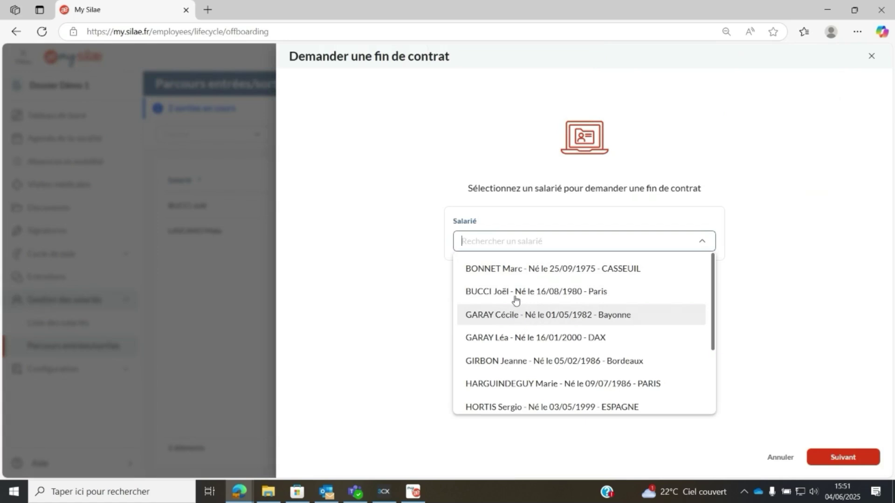
click(518, 274)
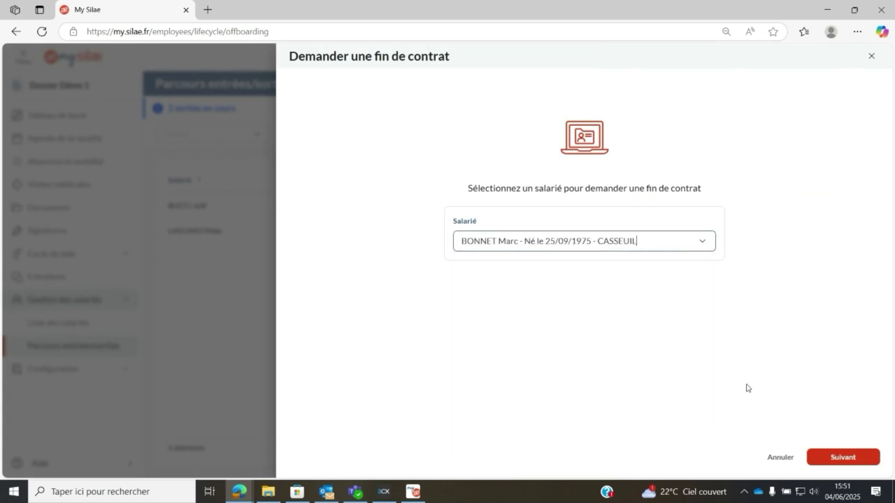
click(826, 458)
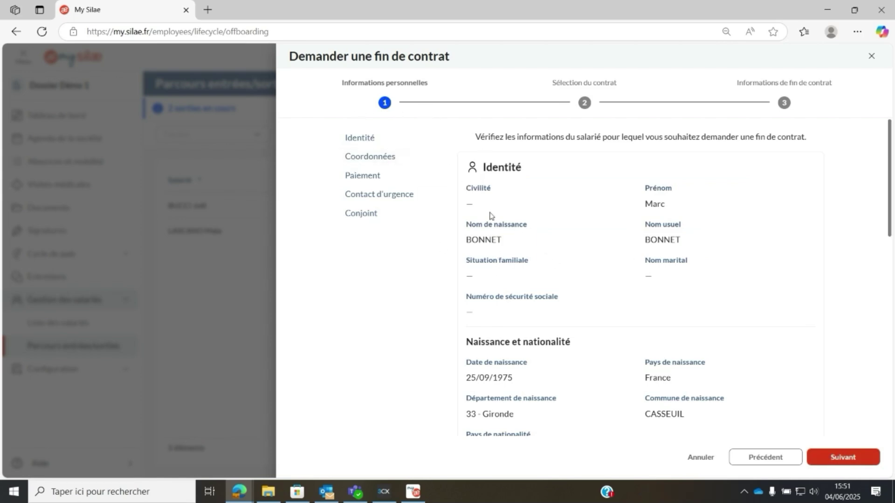
Step: Review the request's personal information, contract and end-of-contract fields, and cancel the request without submitting it
scroll(489, 215, down, 5)
click(832, 459)
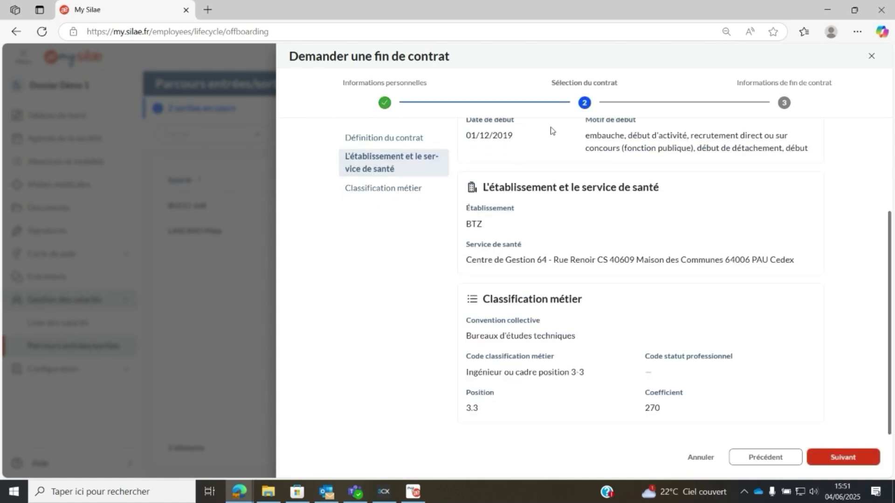
scroll(559, 202, up, 3)
scroll(560, 202, down, 3)
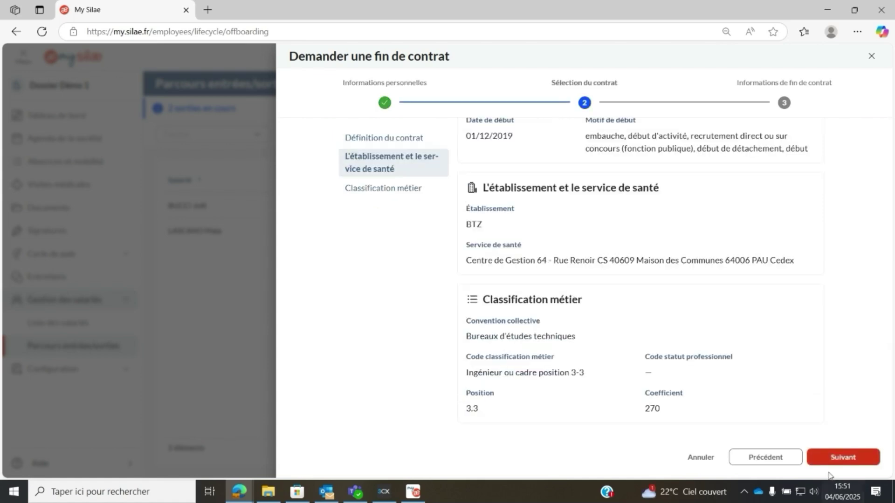
click(830, 463)
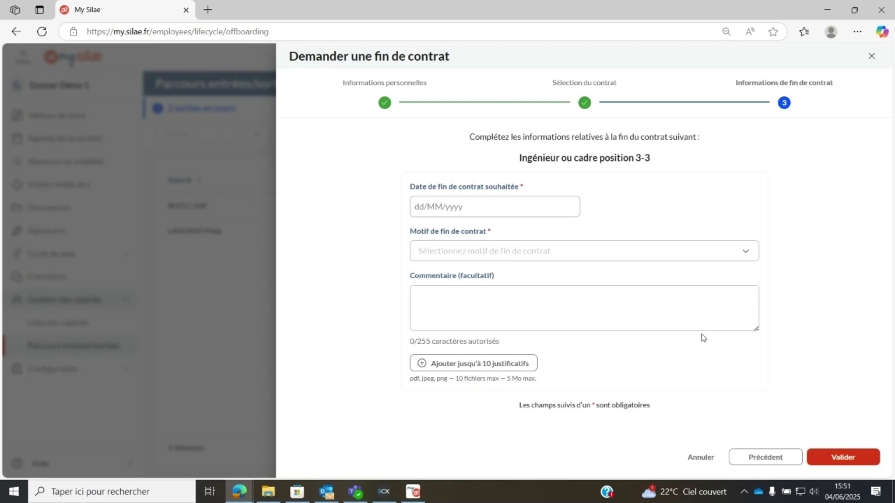
click(456, 305)
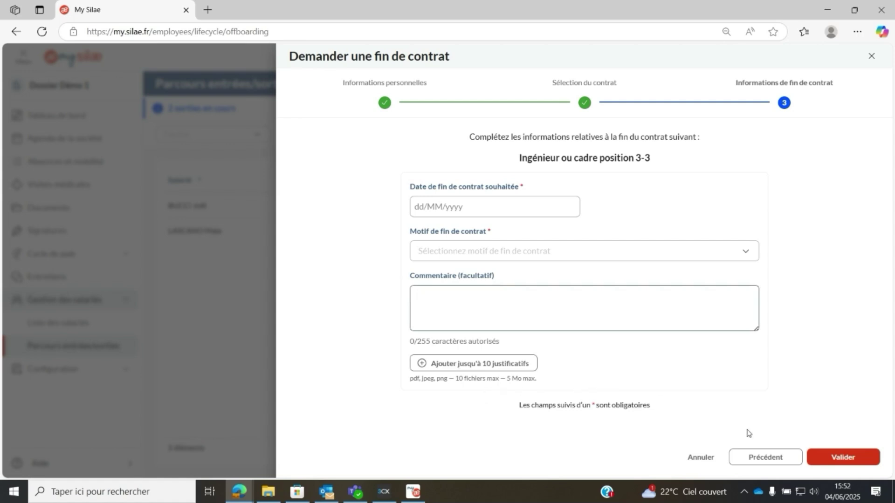
click(702, 458)
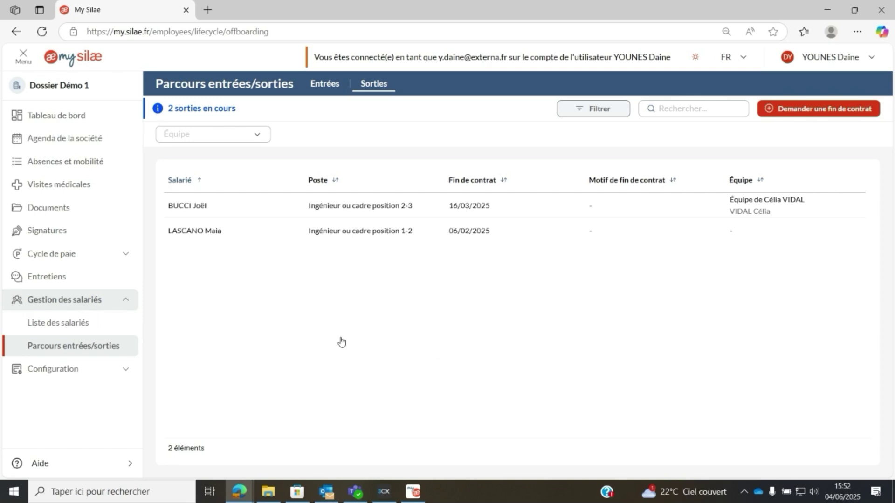
Step: Preview the Solde de tout compte and Certificat de travail documents listed in Signatures, and close the previews
click(63, 233)
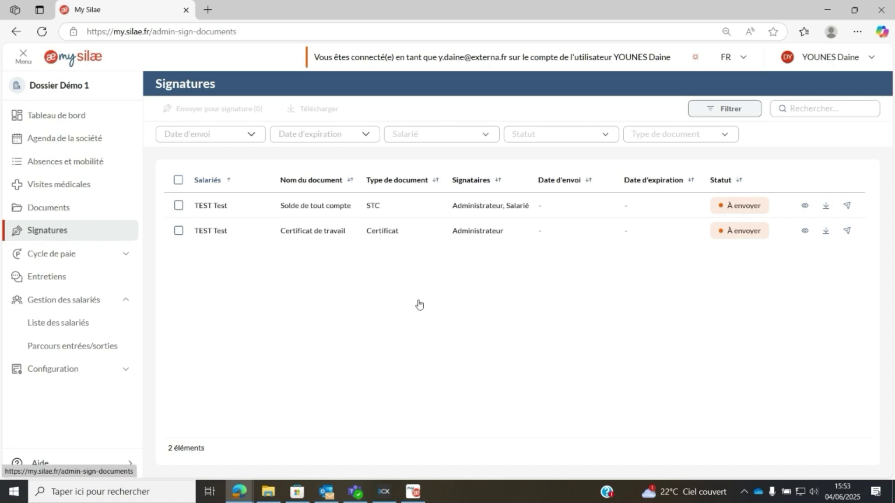
click(302, 210)
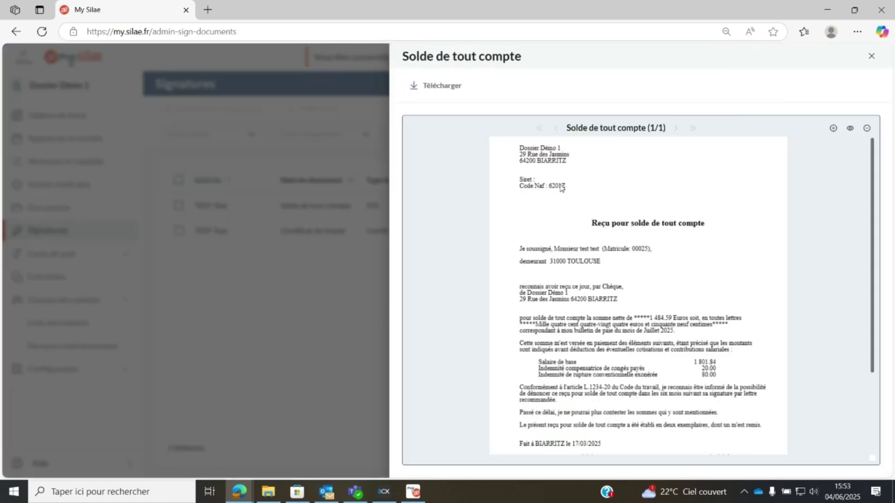
click(310, 247)
click(311, 234)
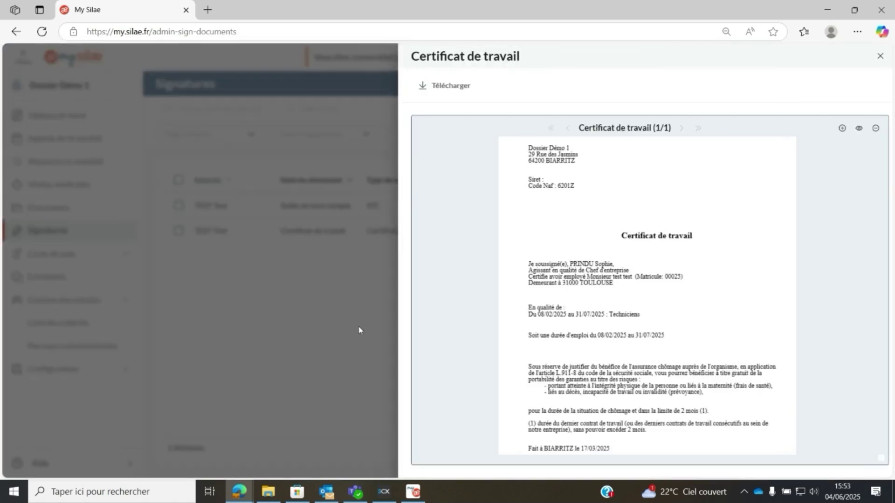
click(358, 331)
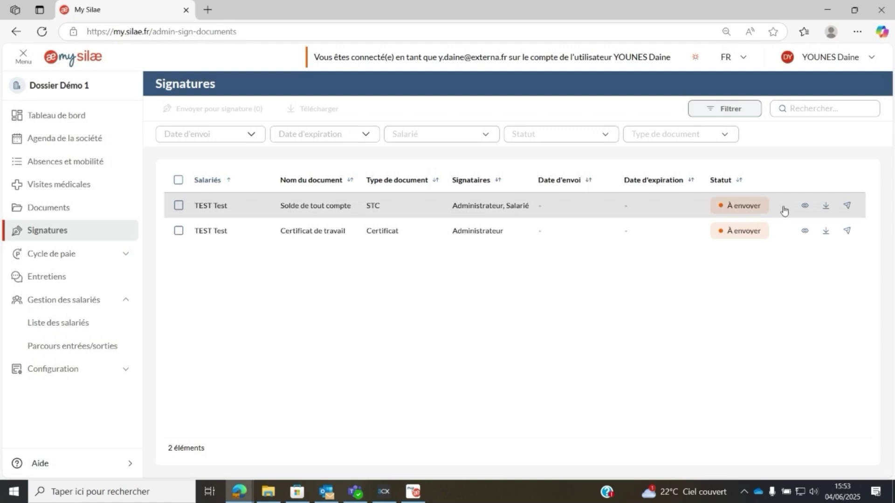
click(783, 209)
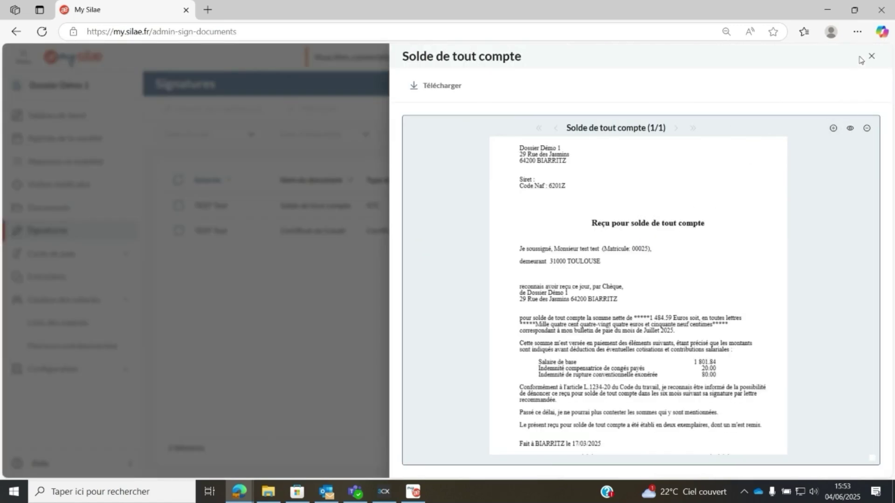
click(871, 56)
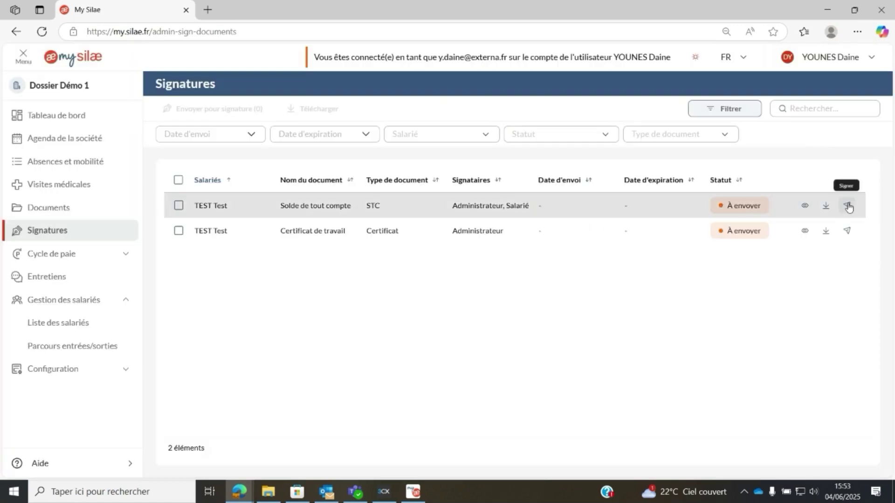
Step: View the Envoyer pour signature form for the Solde de tout compte and cancel it without sending
click(847, 206)
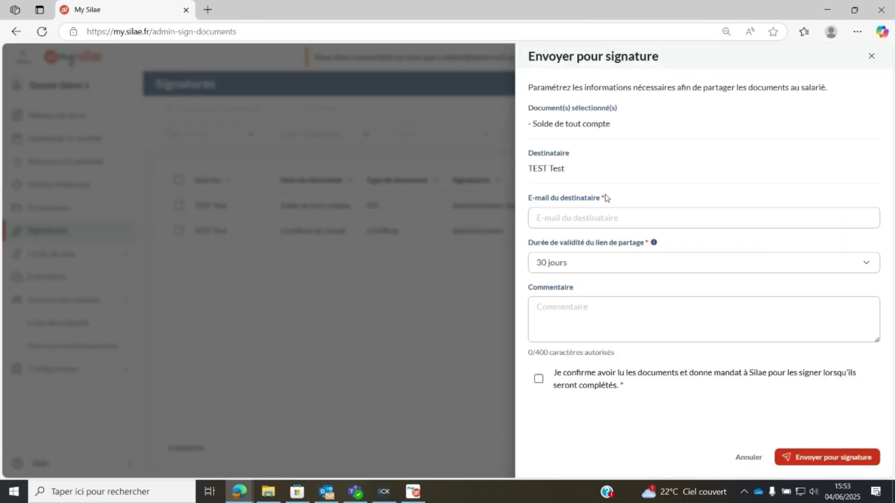
click(601, 217)
click(745, 458)
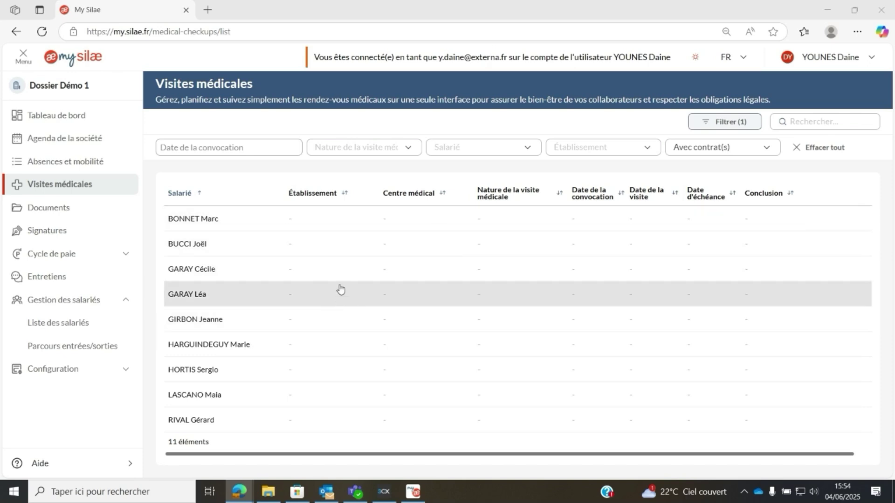
Step: Browse the Visites médicales list and start adding a medical visit for the third employee
scroll(279, 291, down, 1)
scroll(295, 293, up, 1)
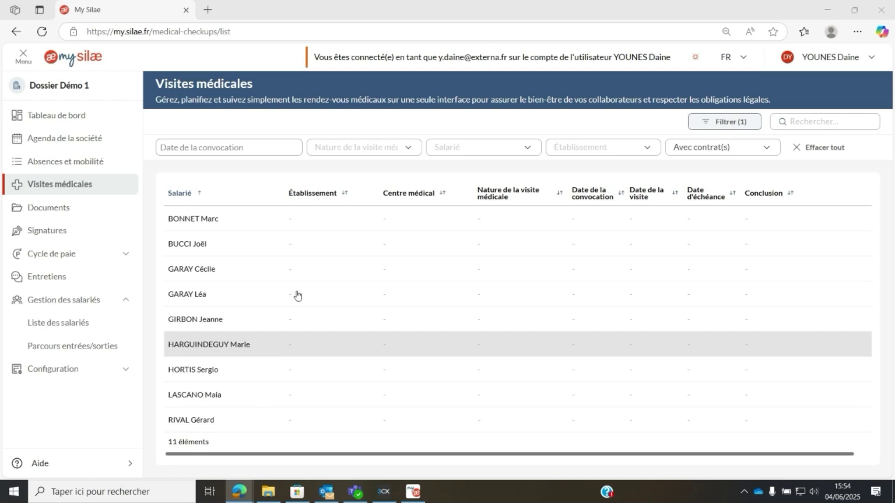
click(365, 267)
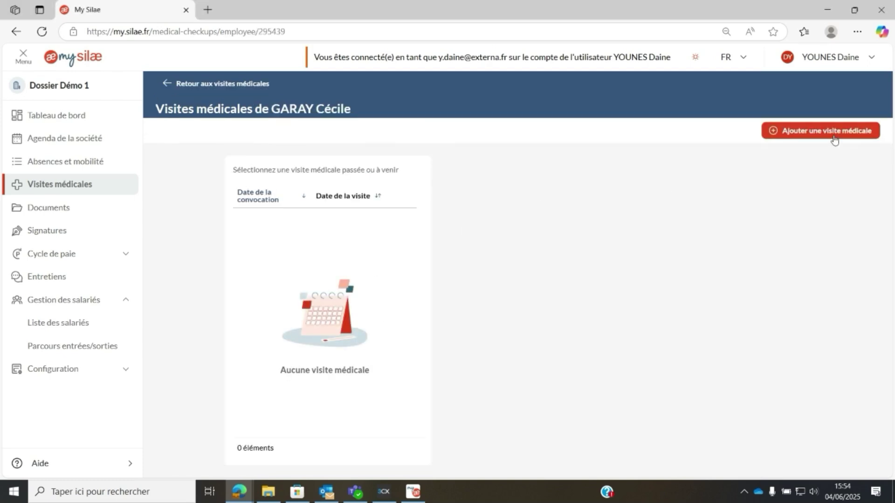
click(819, 134)
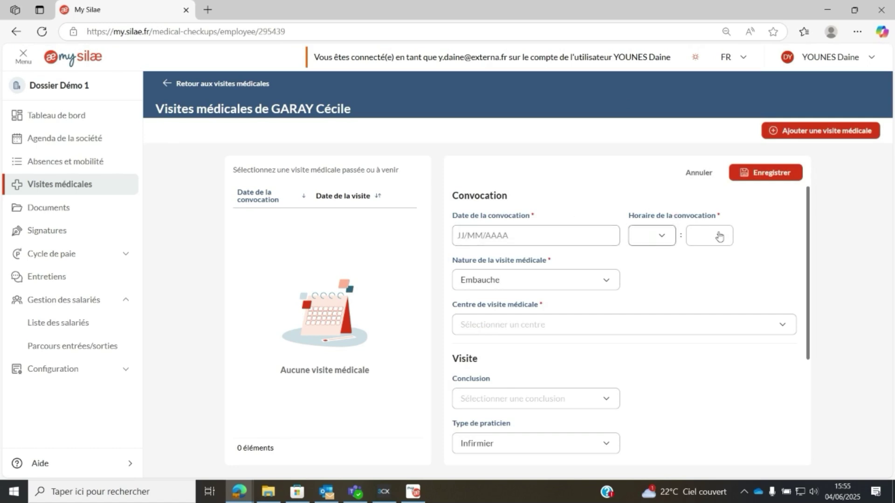
Step: Check the available options for Nature de la visite médicale and Centre de visite médicale without changing them
click(528, 287)
scroll(520, 326, down, 1)
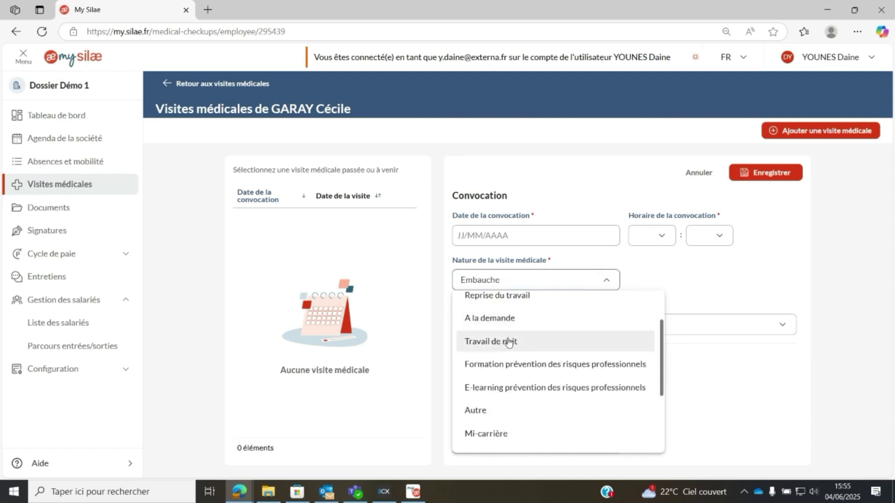
click(596, 285)
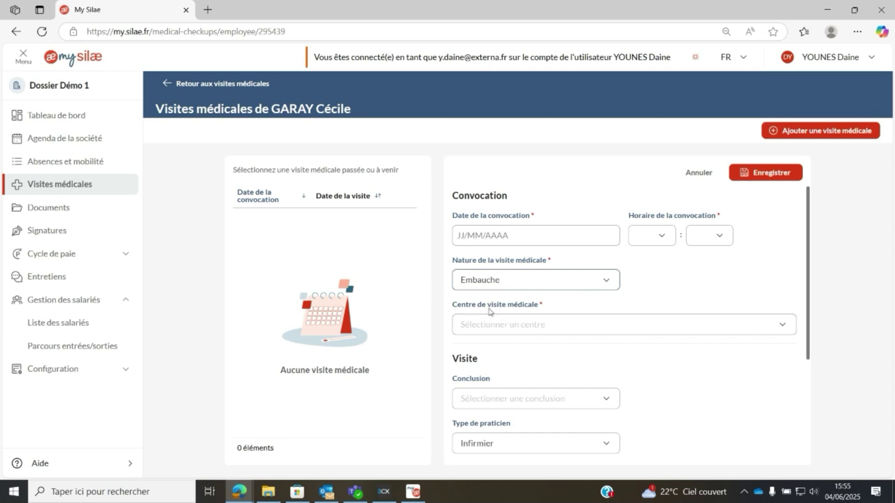
click(531, 325)
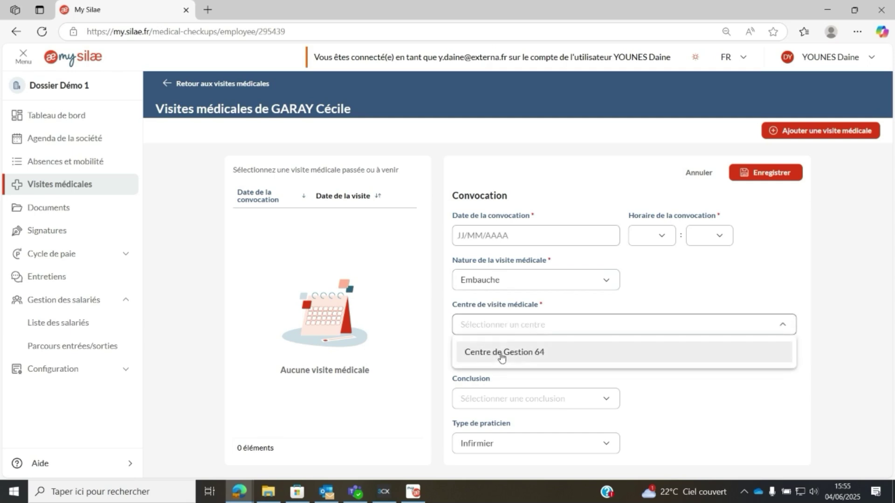
click(567, 326)
Step: Check the Conclusion and Type de praticien options and the remaining visit fields, cancel the medical visit and return to the visits list
scroll(513, 345, down, 3)
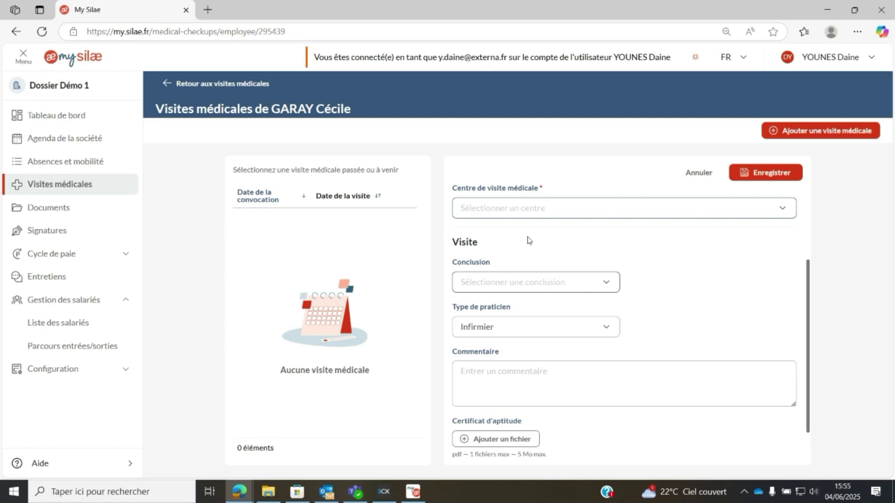
click(515, 282)
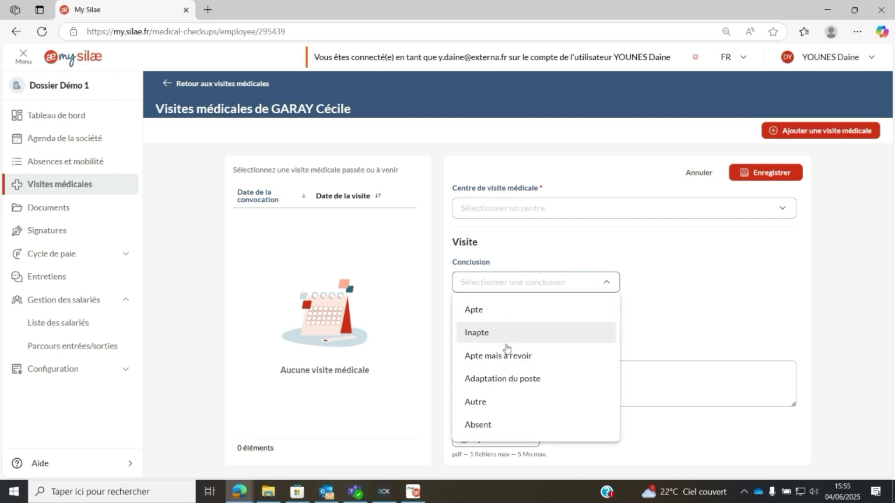
click(696, 300)
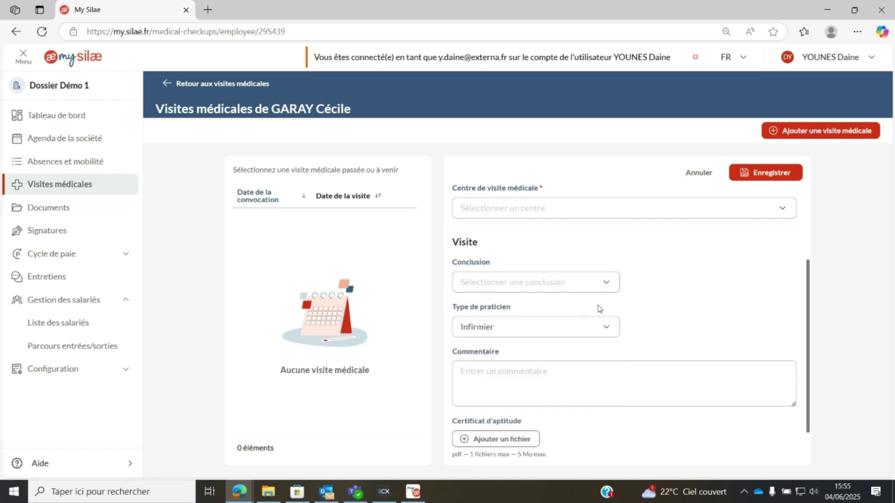
click(527, 331)
click(543, 328)
scroll(650, 316, down, 1)
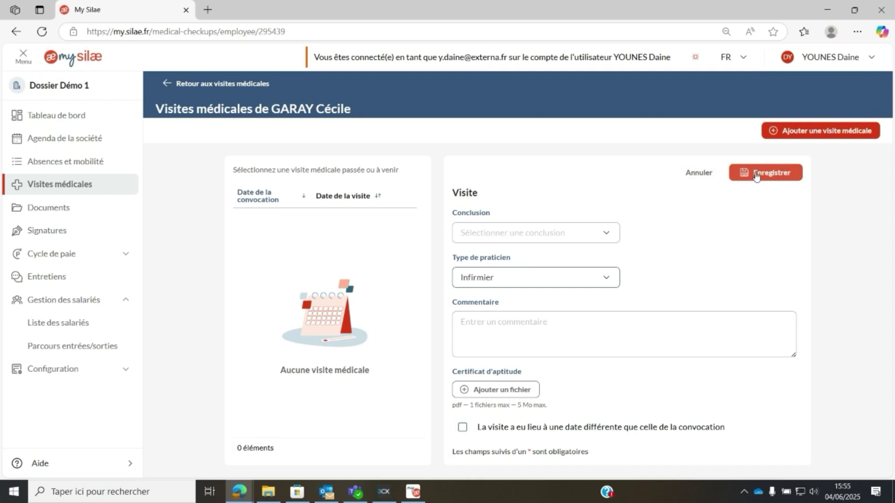
click(702, 173)
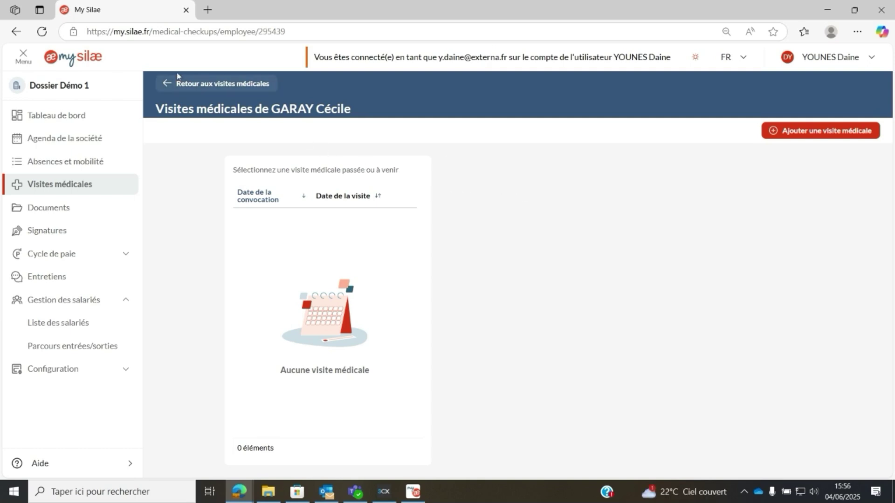
click(173, 87)
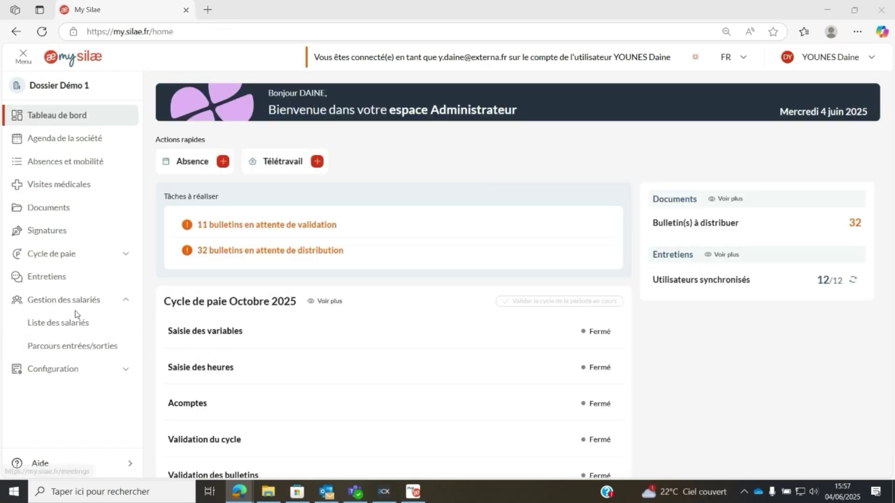
Step: Open Entretiens and view its current campaigns, the Administration settings, the Banque de questions and the Modèles d'entretiens
click(82, 279)
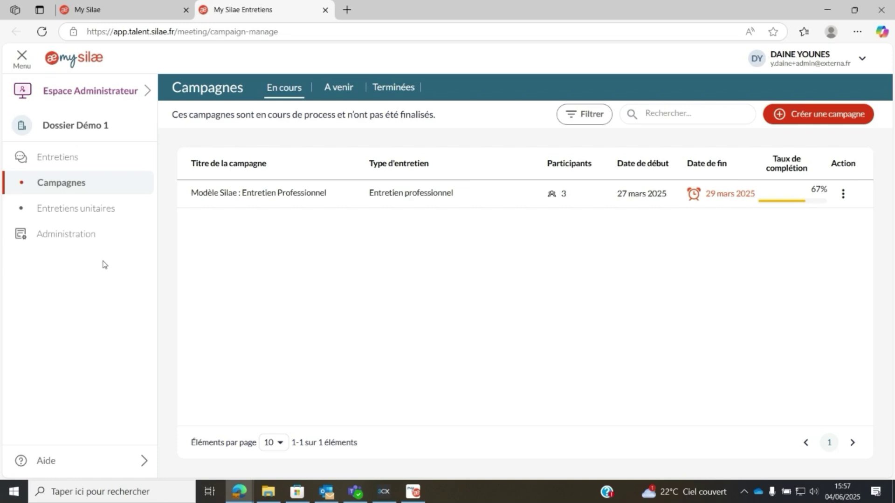
click(86, 239)
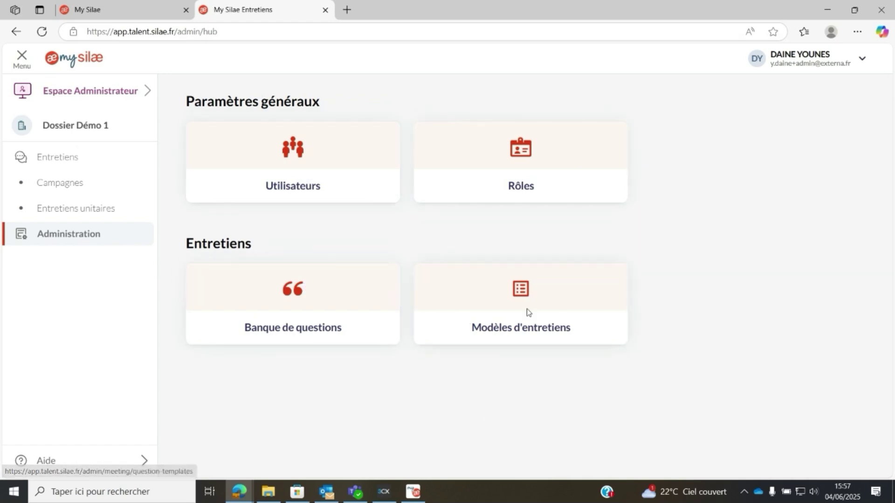
click(274, 314)
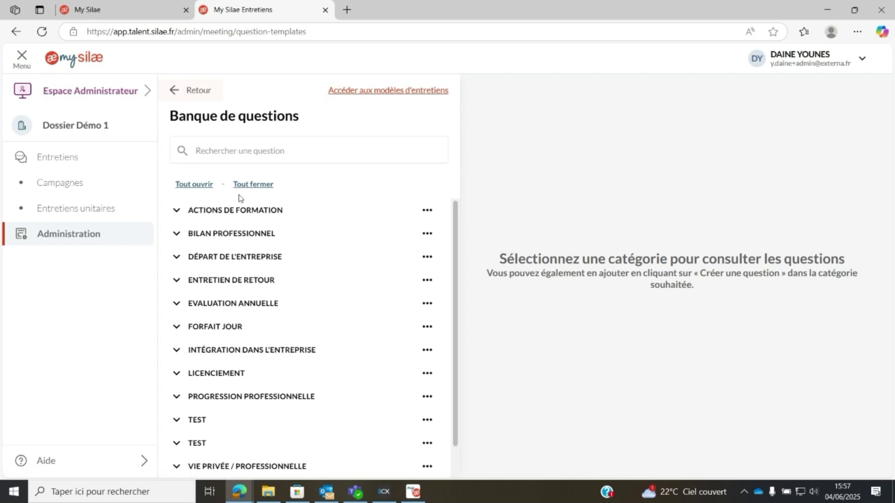
click(173, 96)
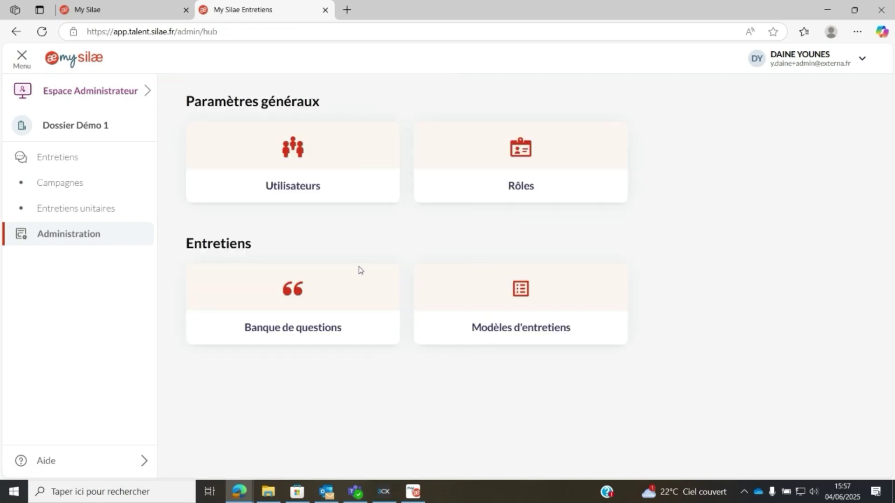
click(512, 308)
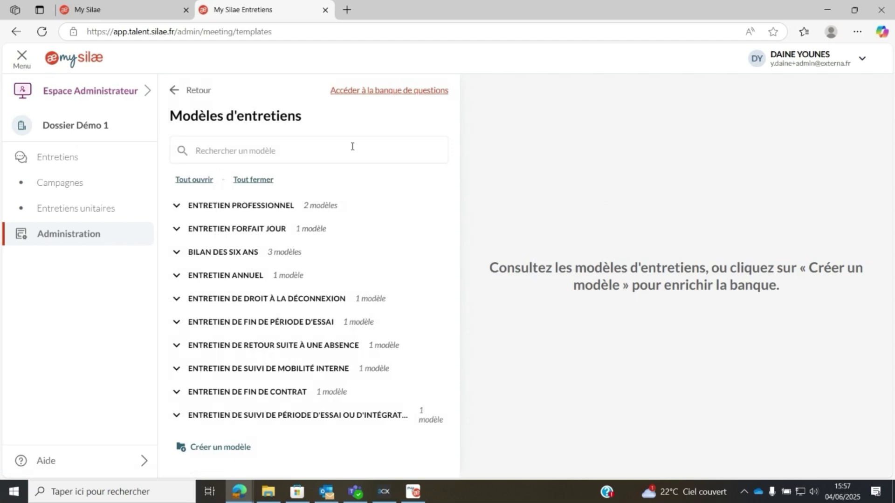
Step: Leave Modèles d'entretiens, view the current campaigns, check Entretiens unitaires and come back to Campagnes
click(174, 90)
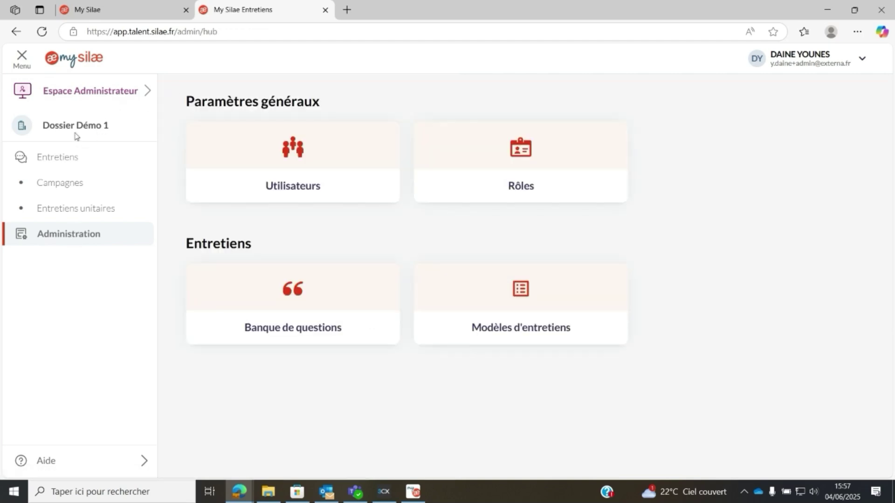
click(59, 187)
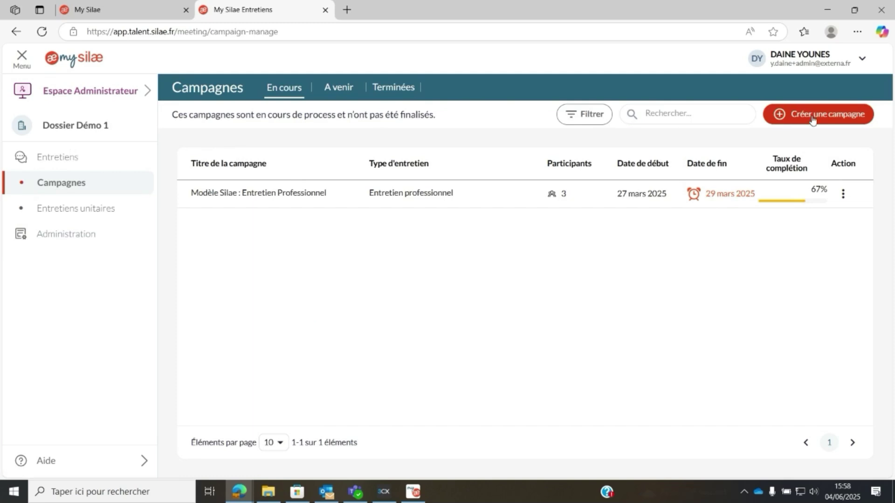
click(72, 213)
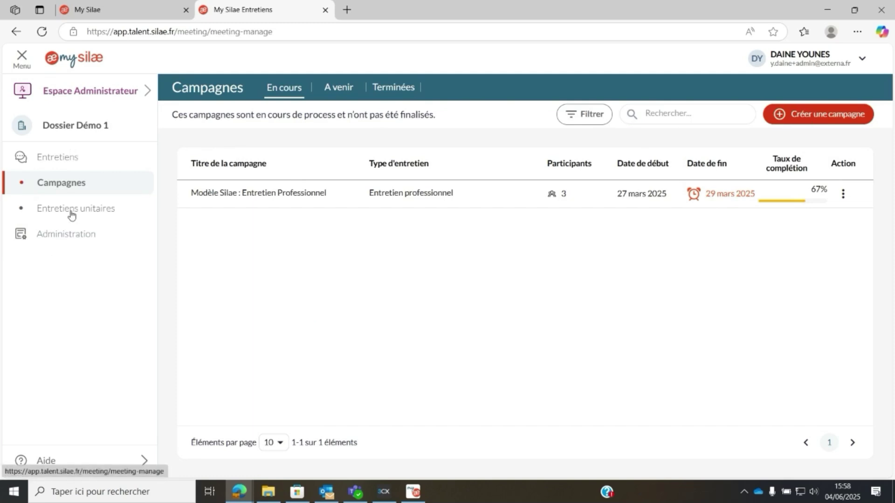
click(77, 193)
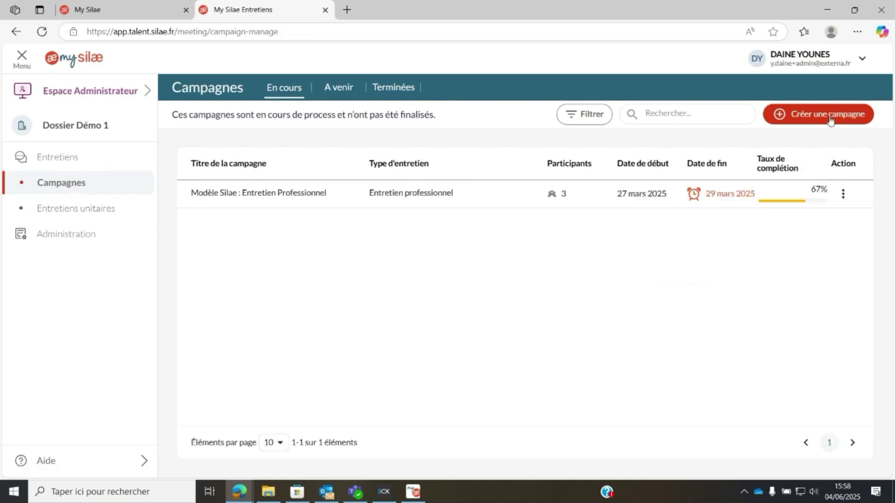
Step: Start creating a campaign, preview the questions of the "Modèle Silae : Entretien de fin de contrat" model and choose that model
click(830, 120)
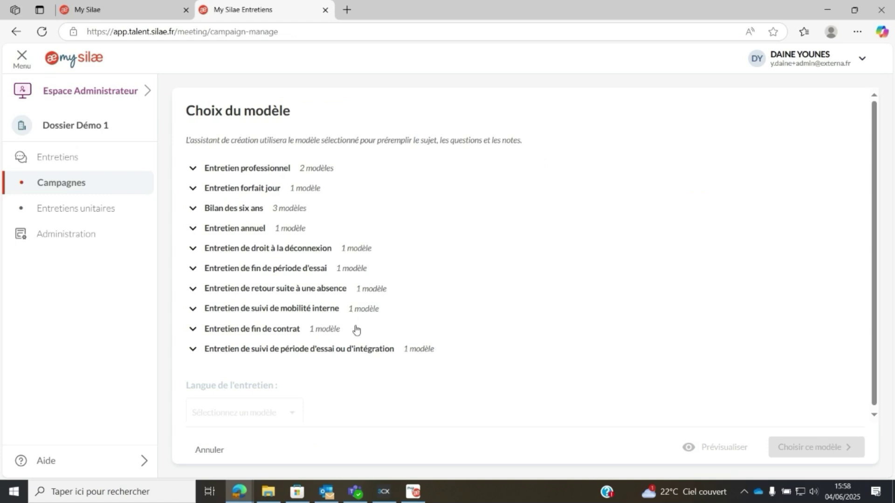
scroll(354, 329, down, 1)
click(194, 327)
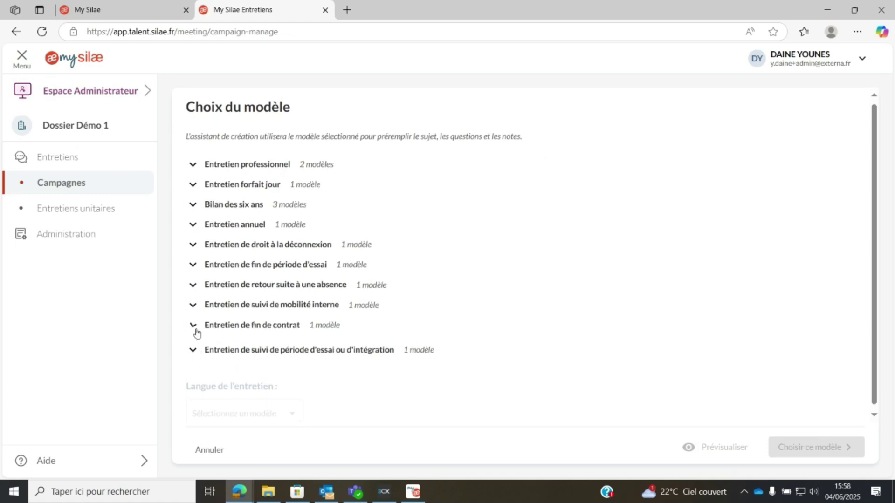
click(247, 355)
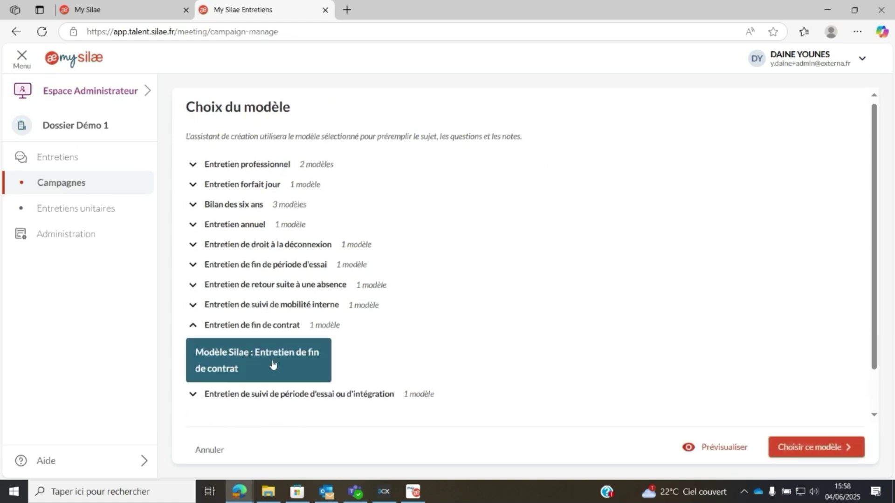
click(721, 449)
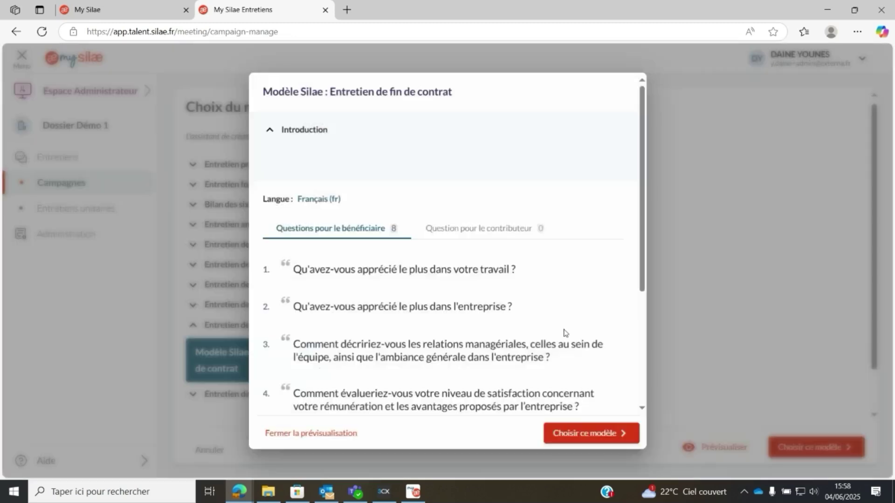
scroll(517, 315, down, 3)
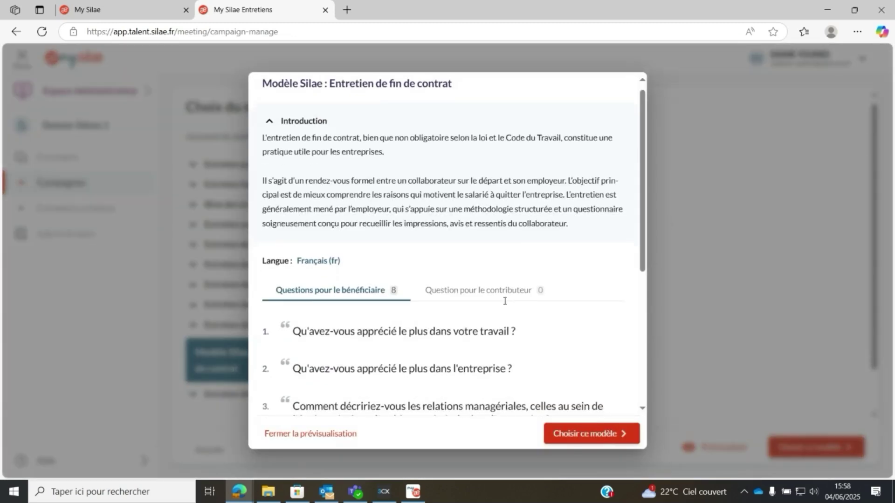
scroll(533, 235, down, 3)
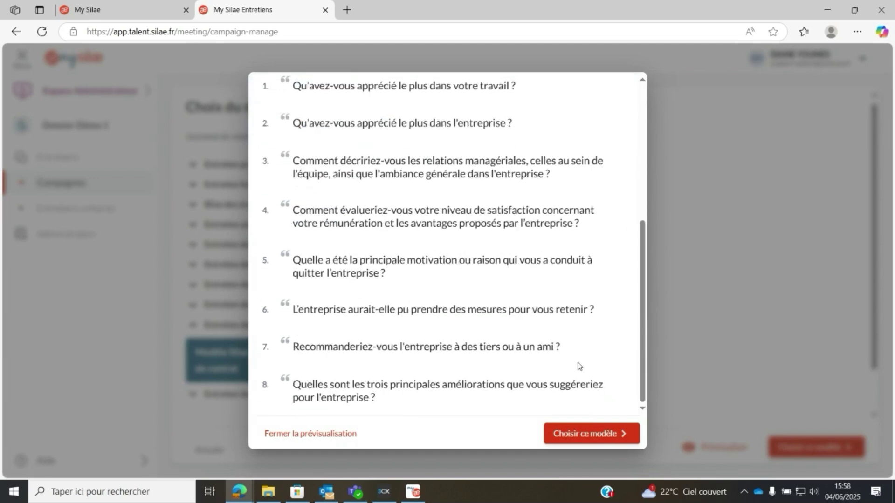
click(600, 433)
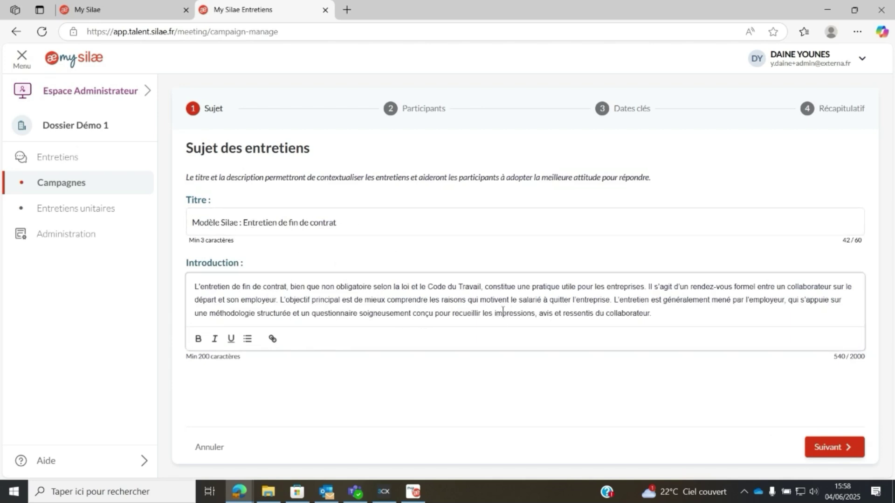
Step: Keep the prefilled title and introduction, and select the first two beneficiaries as campaign participants
click(832, 448)
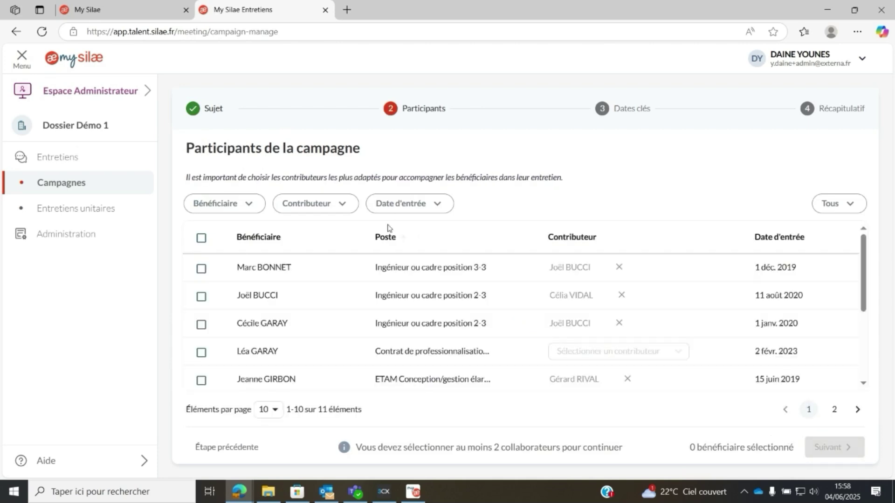
click(201, 269)
click(199, 298)
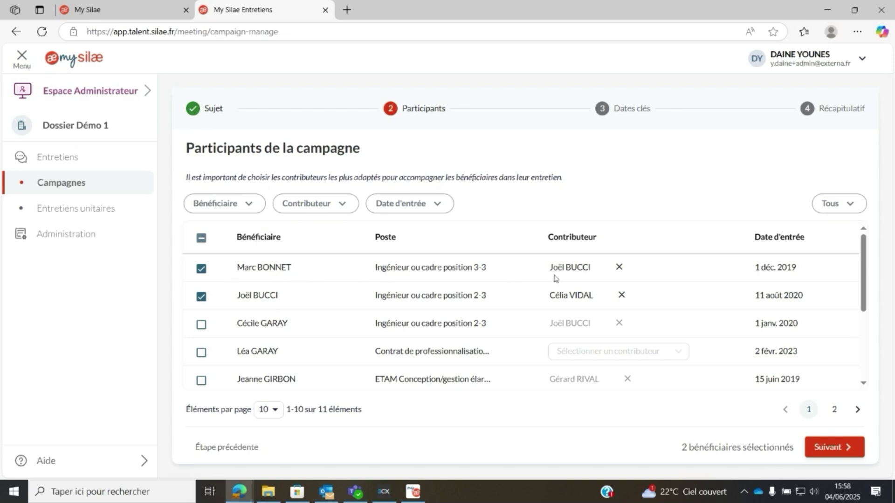
Step: Replace the first beneficiary's contributor with the one assigned to the second beneficiary, and continue to Dates clés
click(618, 269)
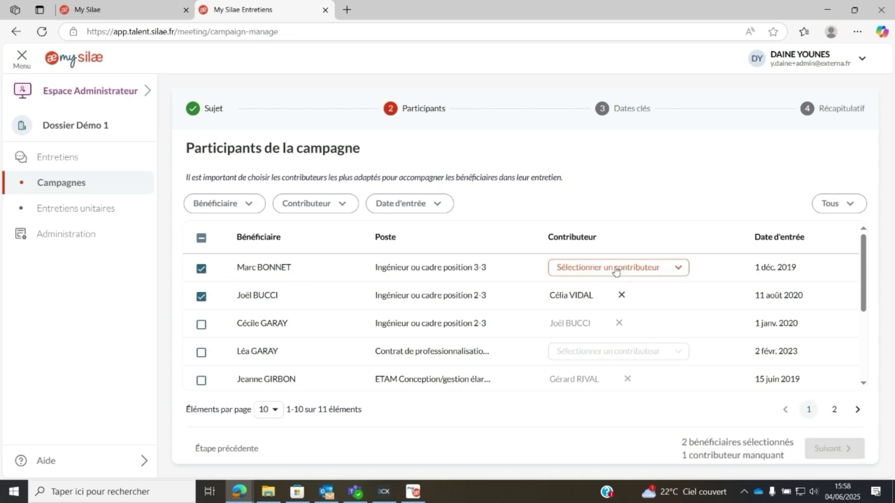
click(615, 267)
scroll(610, 203, down, 2)
scroll(615, 181, up, 2)
scroll(613, 169, down, 2)
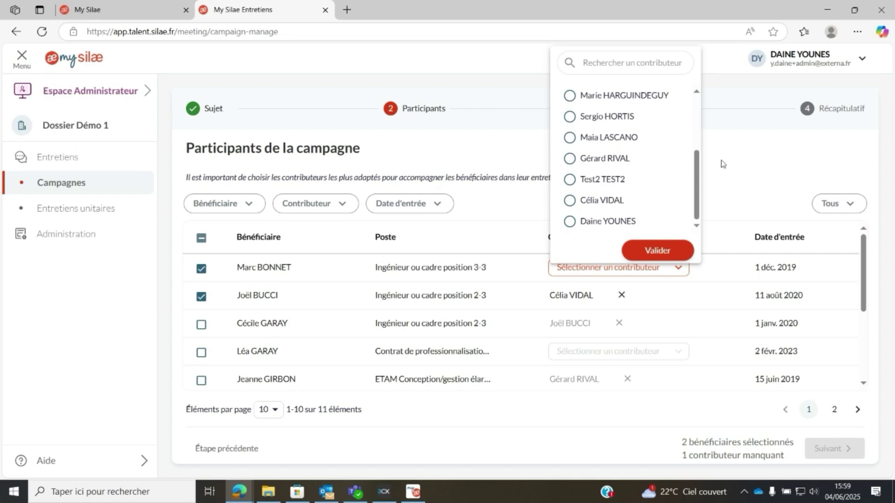
click(571, 201)
click(707, 217)
scroll(641, 284, down, 5)
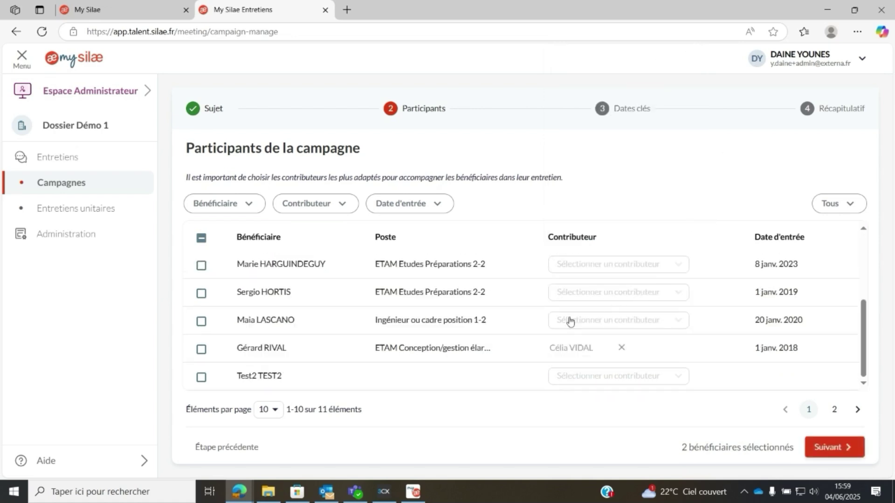
click(825, 447)
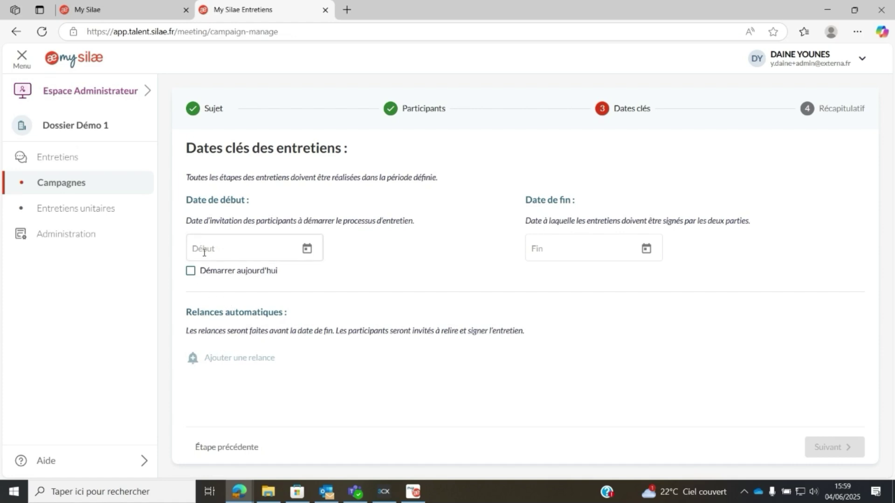
Step: Set the campaign to start today (Démarrer aujourd'hui) and end on 19/06/2025, and review the Récapitulatif
click(219, 253)
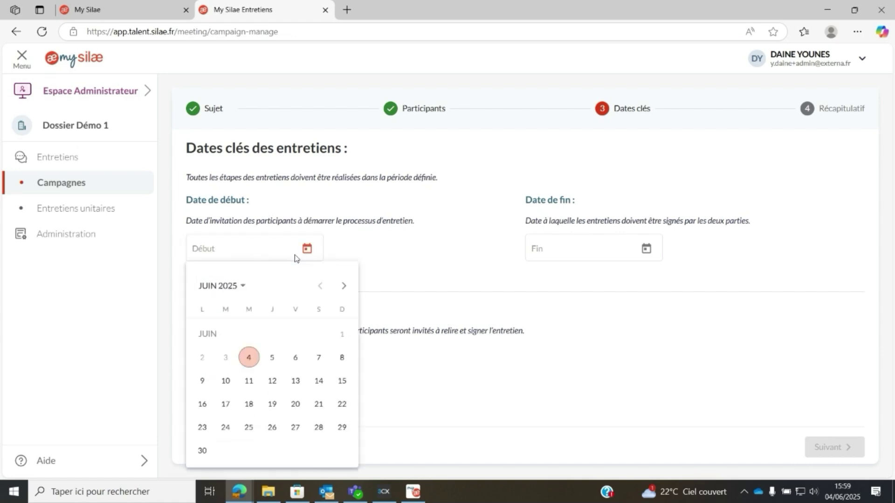
click(353, 219)
click(205, 271)
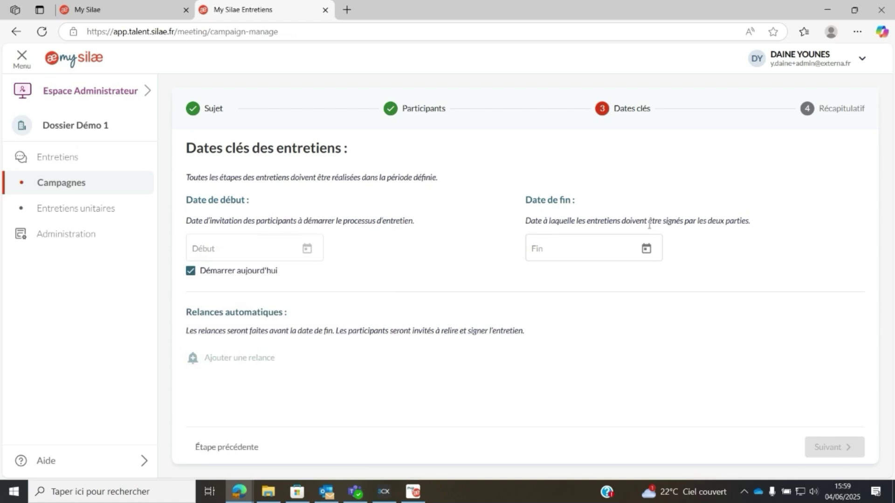
click(619, 248)
click(611, 405)
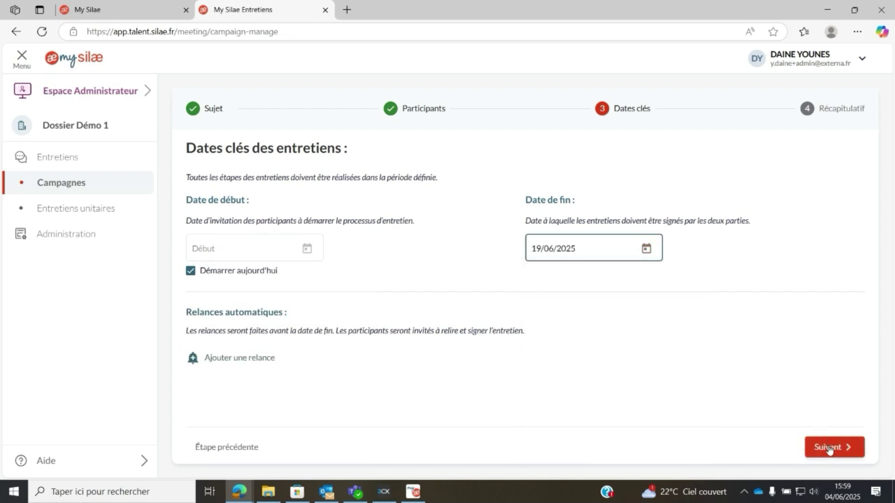
click(828, 449)
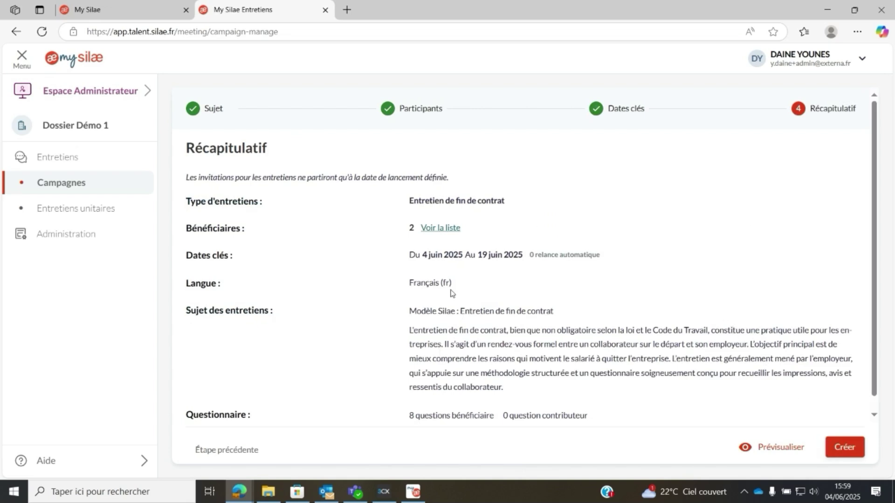
scroll(494, 290, down, 1)
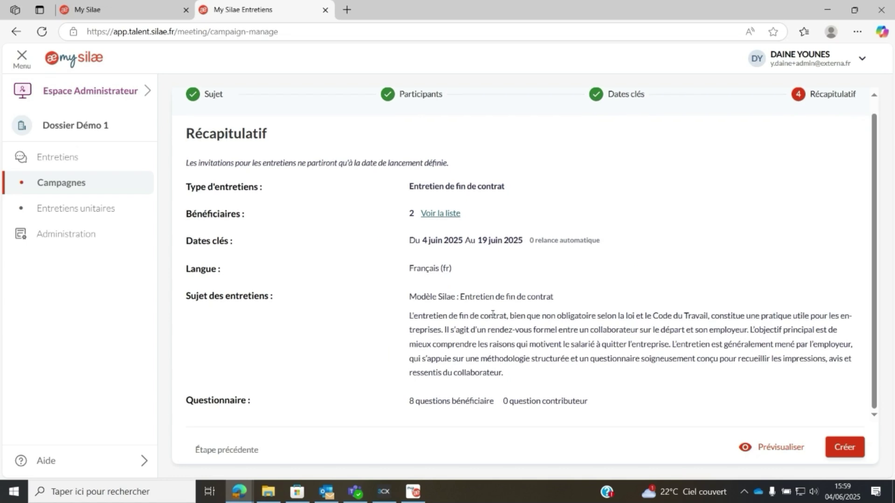
scroll(492, 320, up, 1)
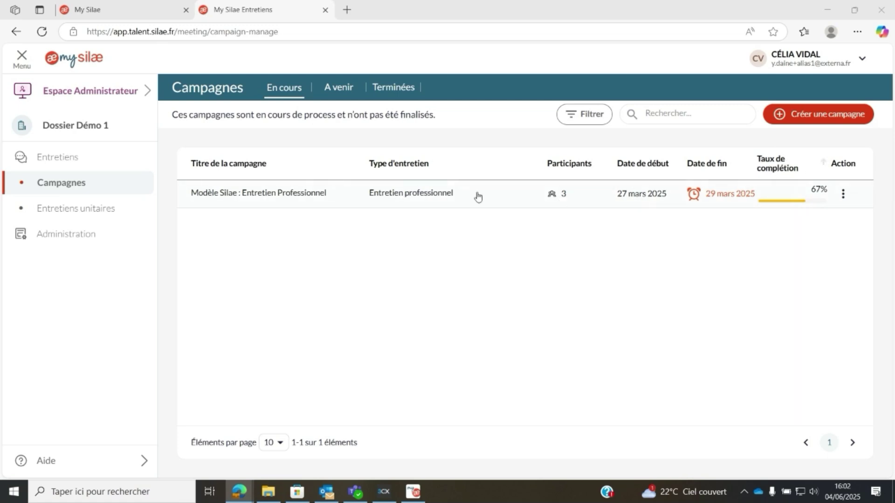
Step: Open the existing "Modèle Silae : Entretien Professionnel" campaign and check its interview statuses and Télécharger options
click(409, 191)
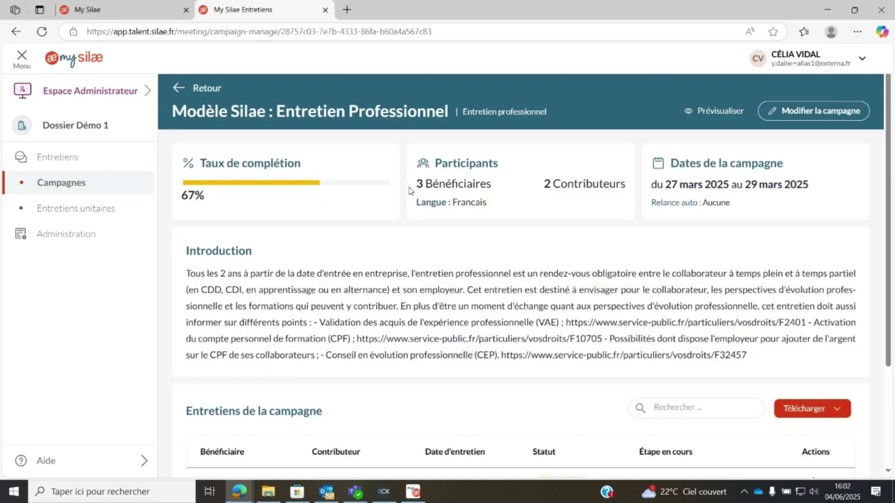
scroll(605, 259, down, 3)
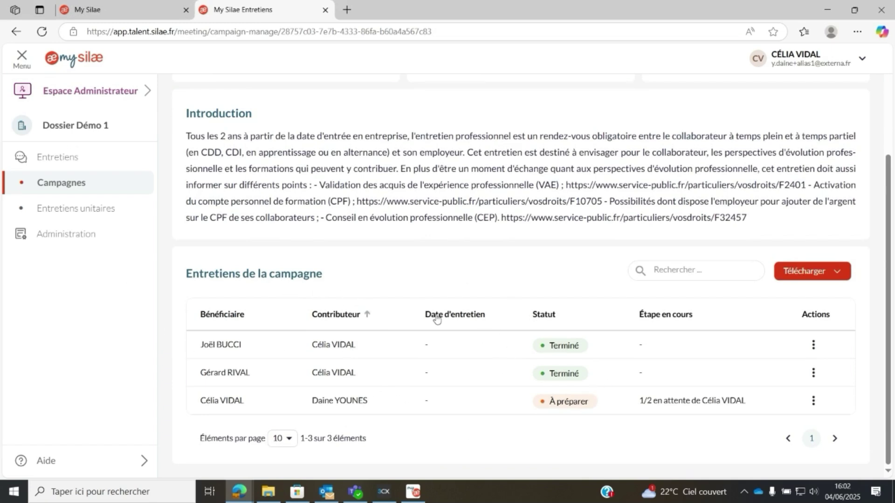
click(838, 273)
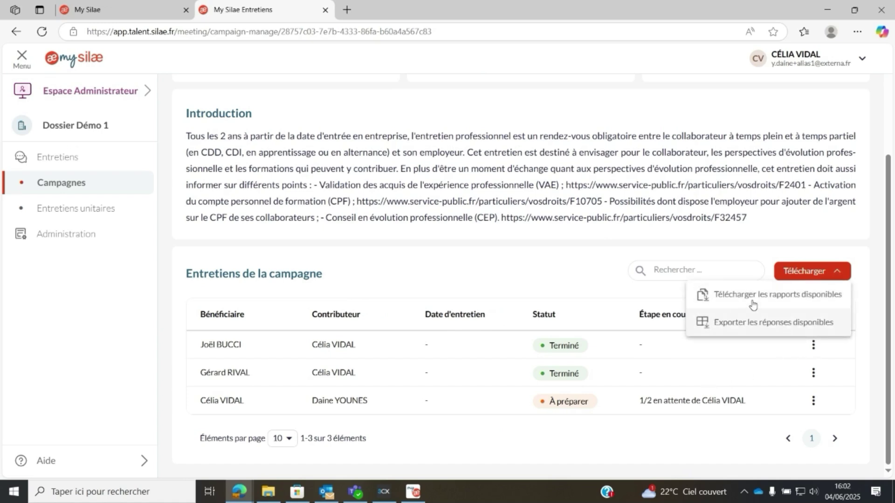
click(577, 256)
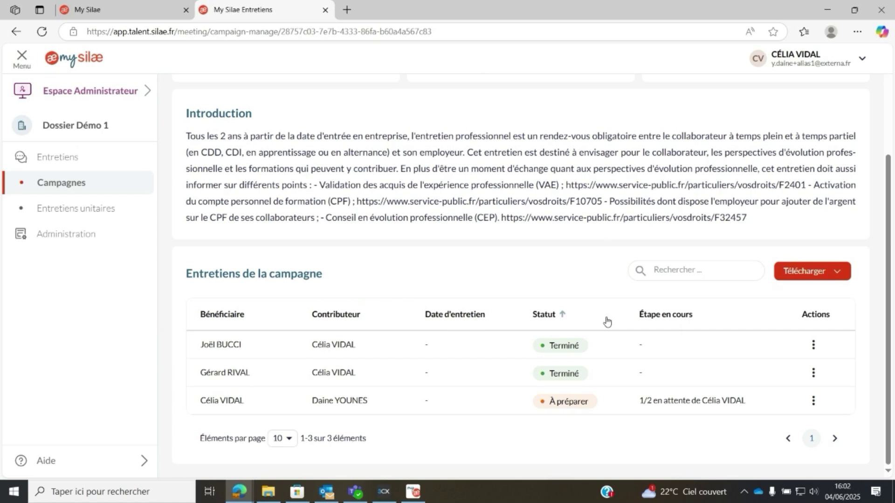
Step: Check the Modifier la campagne options without applying any, and return to the campaigns list
scroll(694, 304, up, 3)
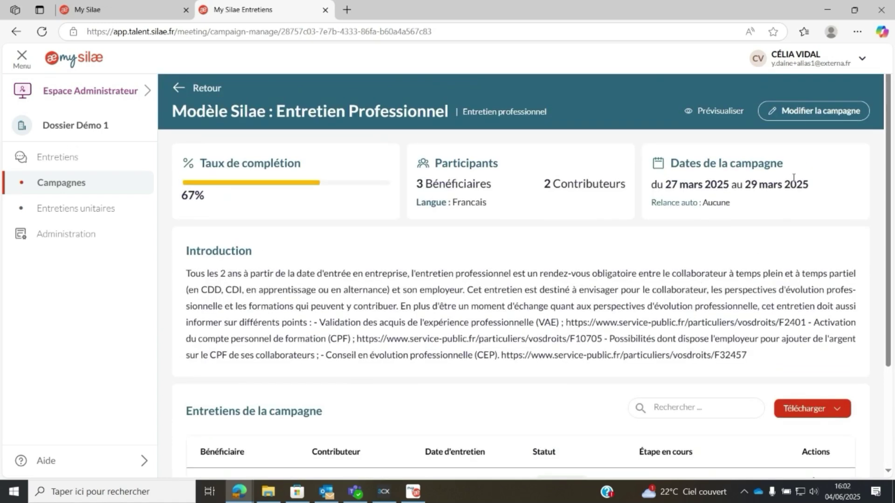
click(800, 117)
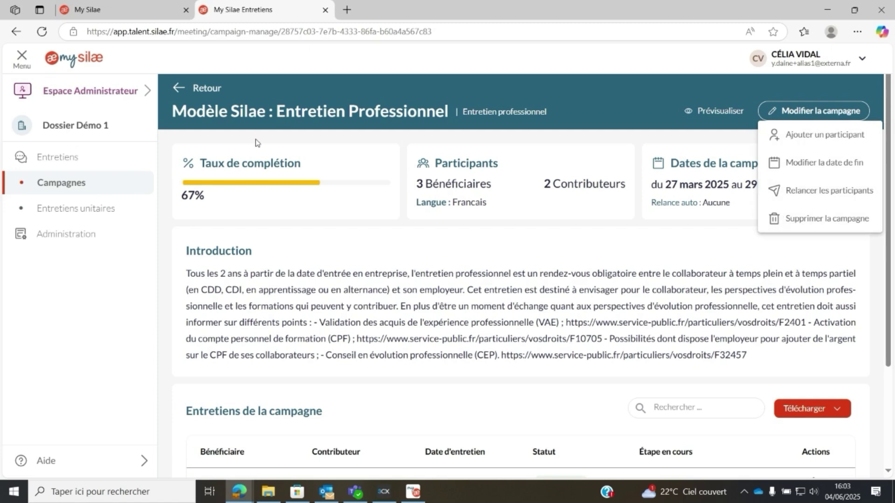
click(534, 151)
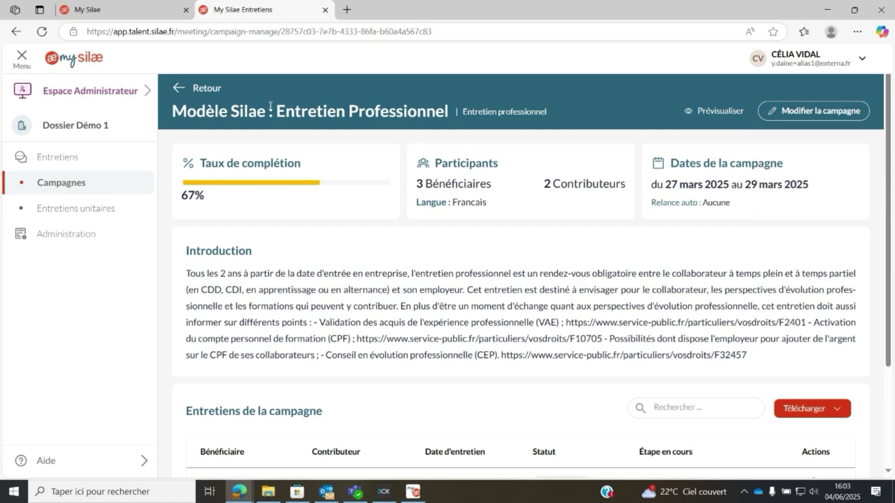
click(182, 92)
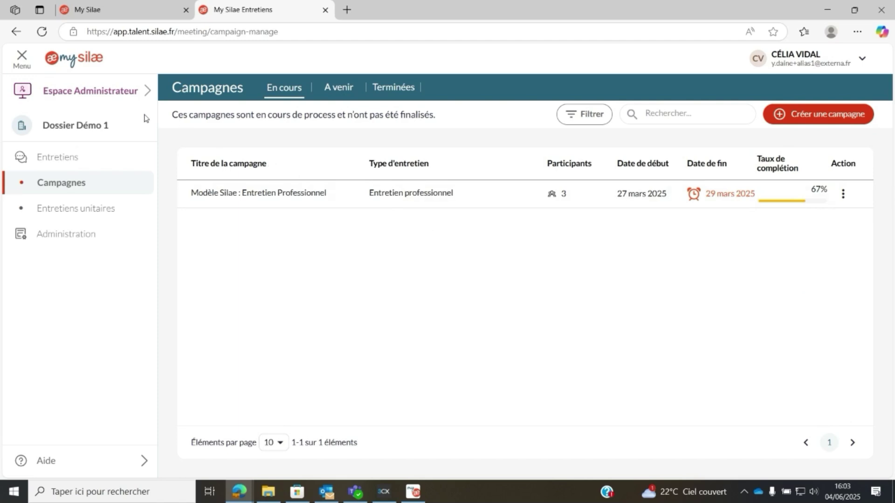
Step: Switch to Espace Personnel, open the preparation of the pending Entretien professionnel and browse its questions
click(146, 97)
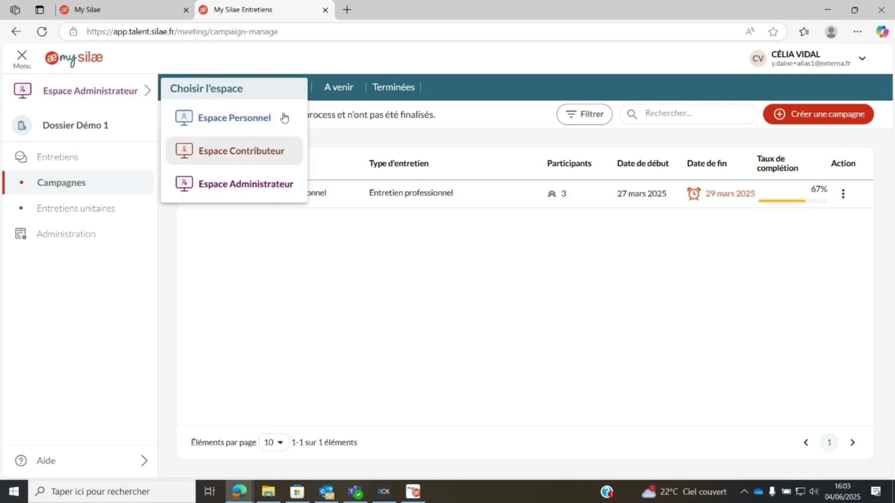
click(241, 118)
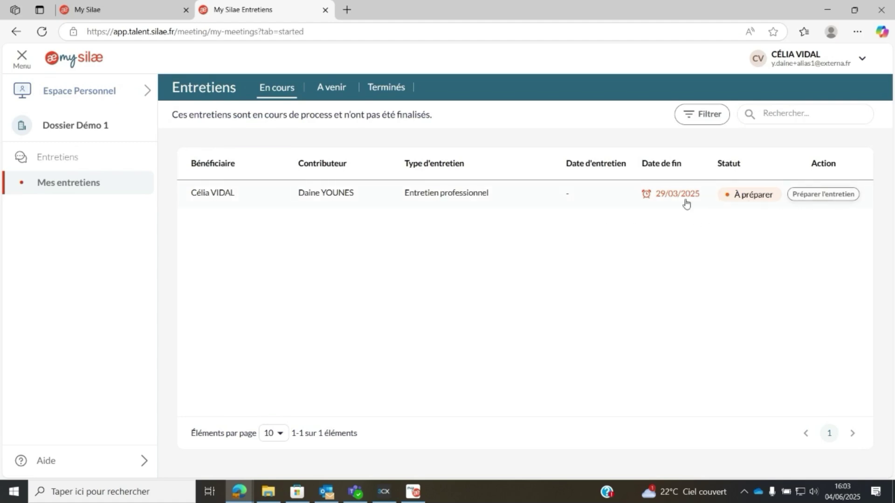
click(825, 198)
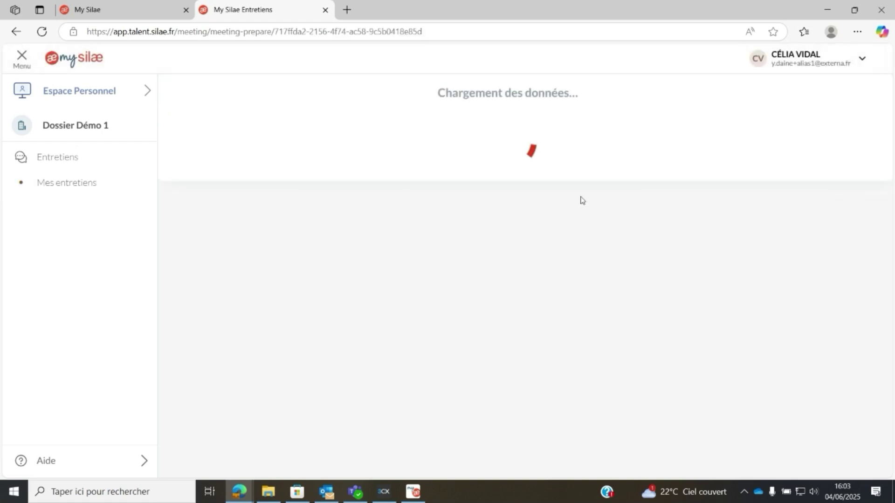
scroll(645, 284, down, 20)
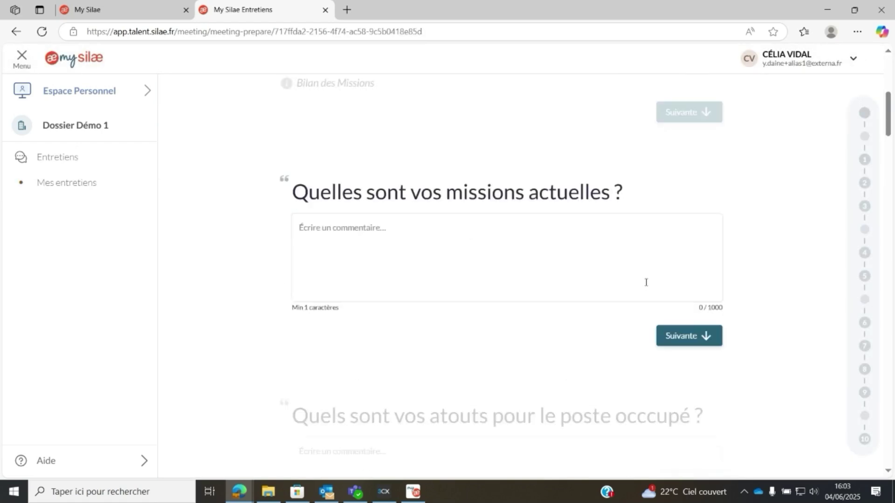
Step: Read through the remaining Entretien professionnel preparation questions down to the Enregistrer and Envoyer options, without answering any
scroll(638, 290, down, 3)
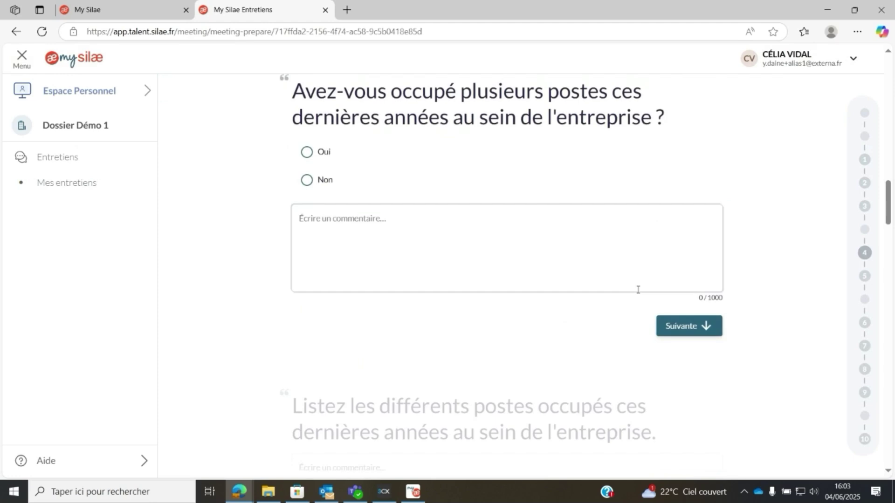
scroll(638, 289, down, 6)
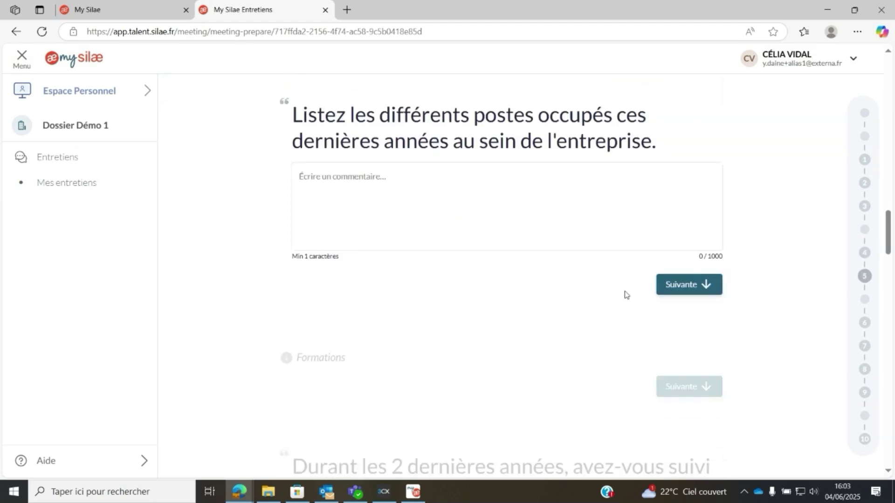
scroll(624, 292, up, 6)
scroll(624, 292, down, 10)
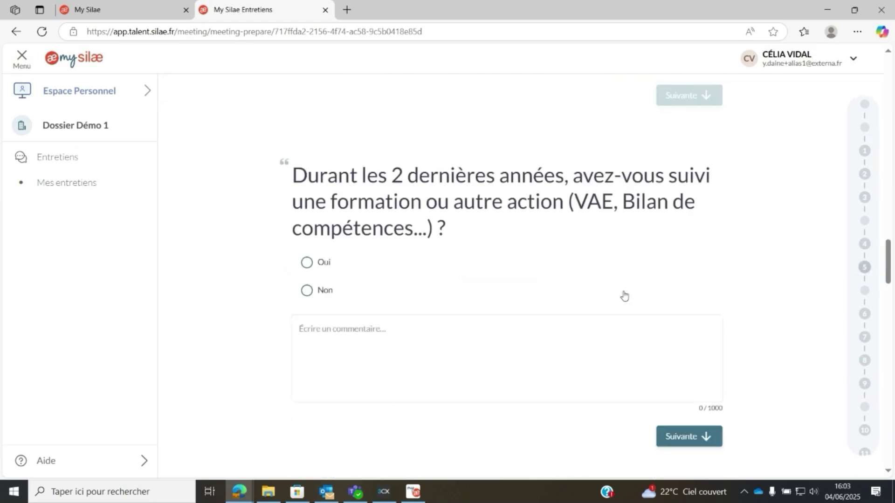
scroll(443, 242, down, 10)
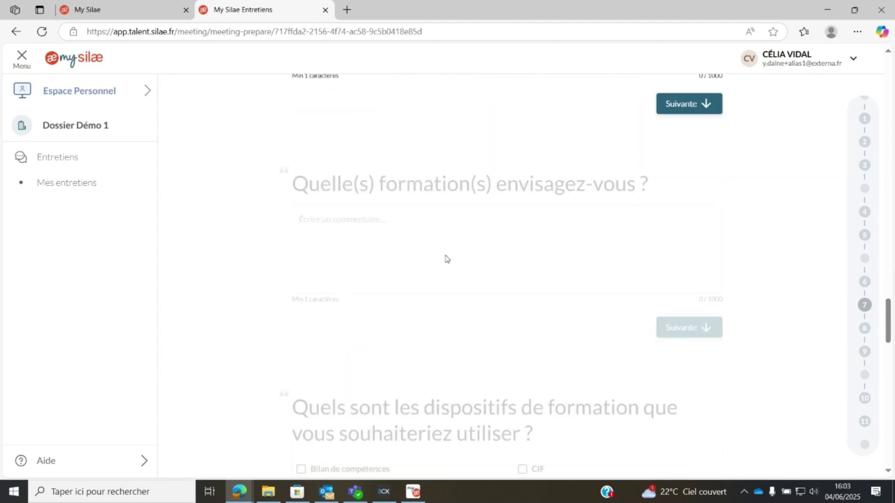
scroll(471, 292, down, 5)
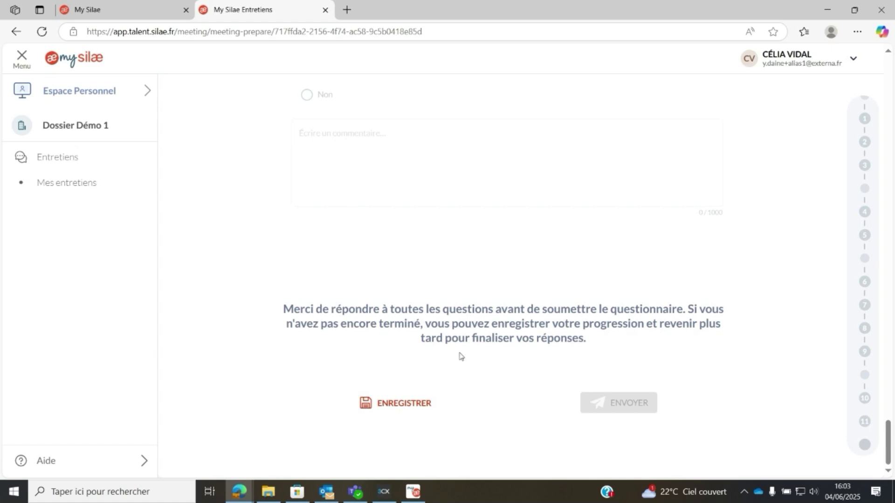
scroll(428, 364, up, 1)
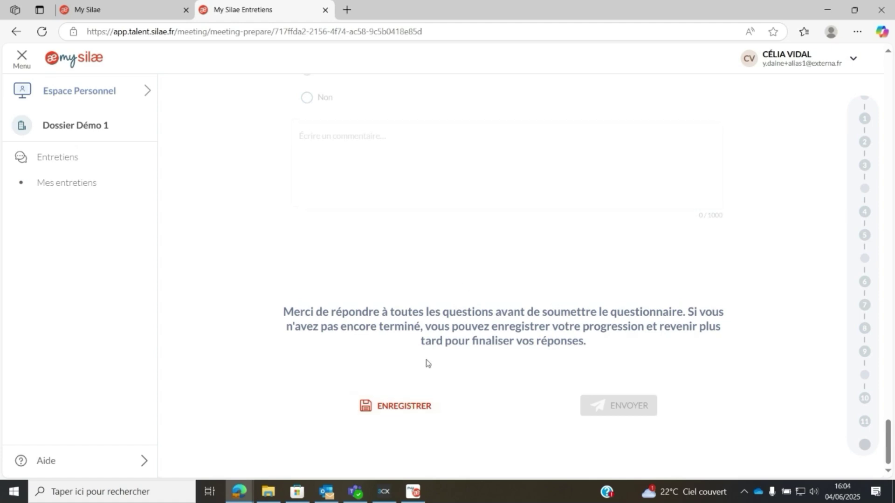
scroll(428, 364, up, 20)
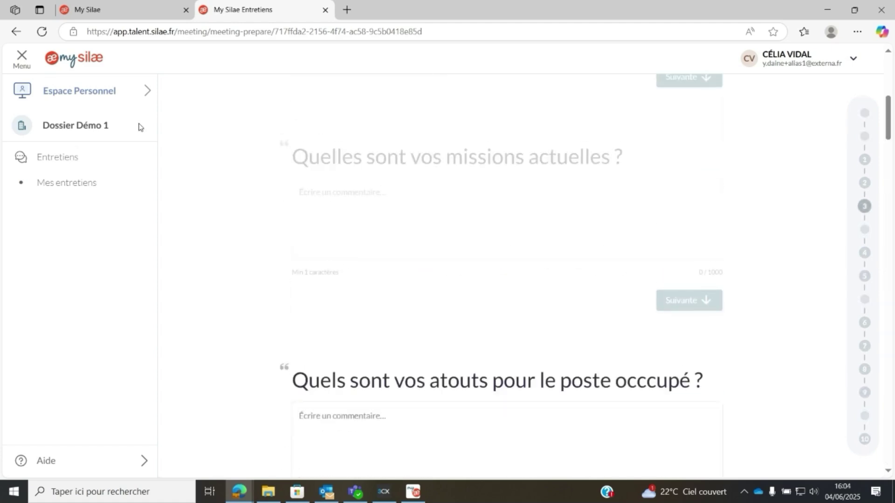
Step: Switch to Espace Contributeur, open the Entretien annuel marked À mener, review its employee sheet and questionnaire answers, and return to the contributions list
click(97, 88)
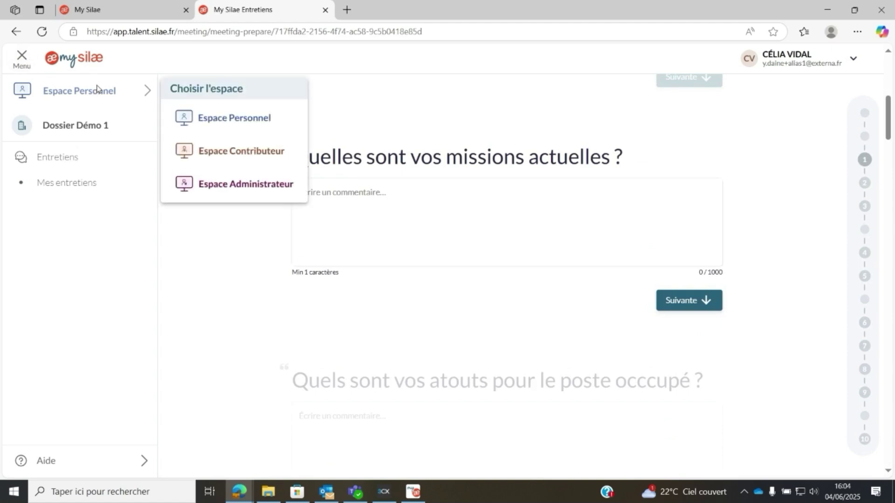
click(243, 151)
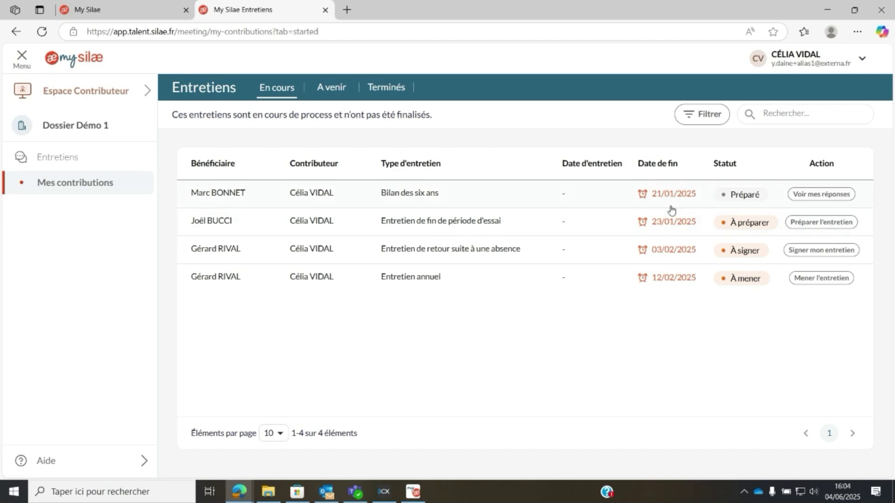
click(810, 279)
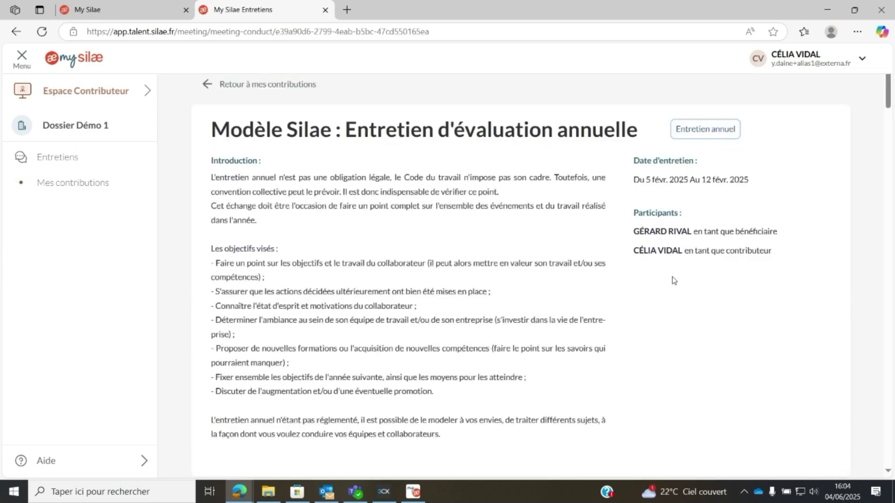
scroll(629, 286, down, 6)
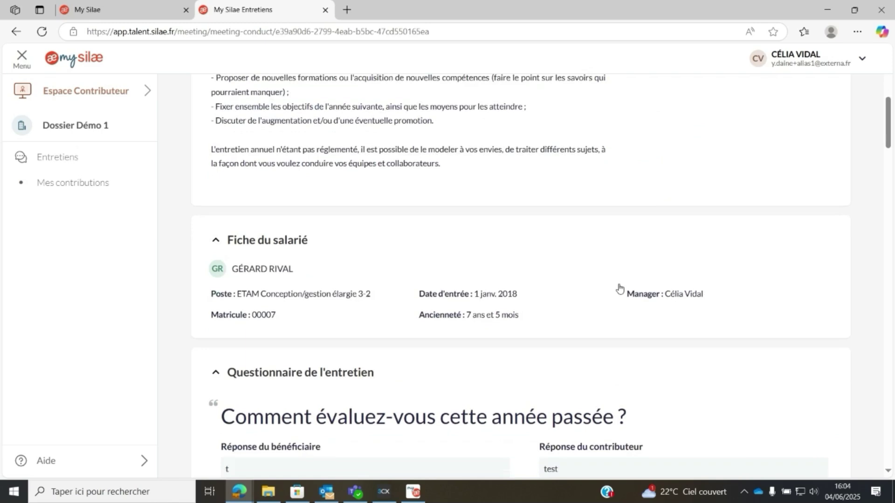
scroll(619, 289, down, 9)
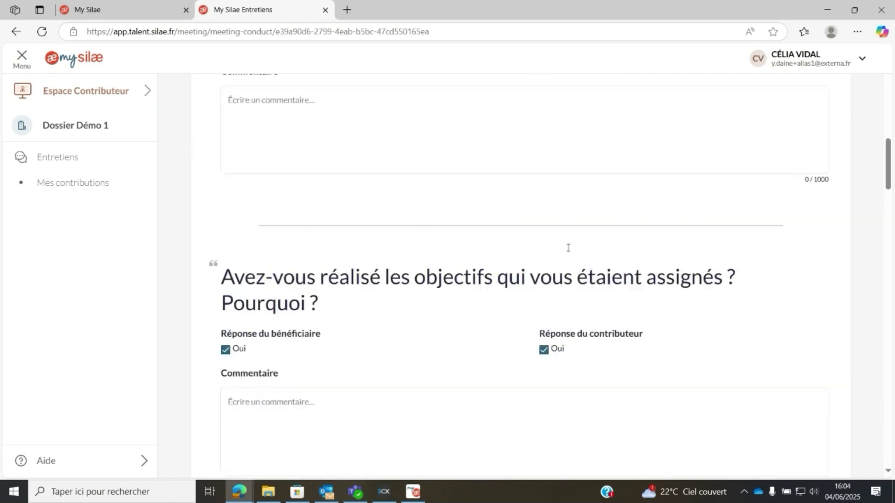
scroll(568, 247, up, 15)
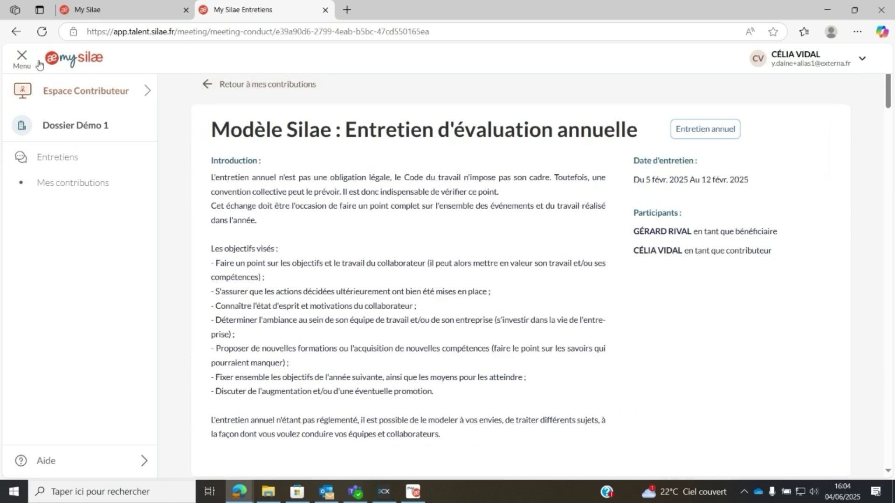
click(218, 86)
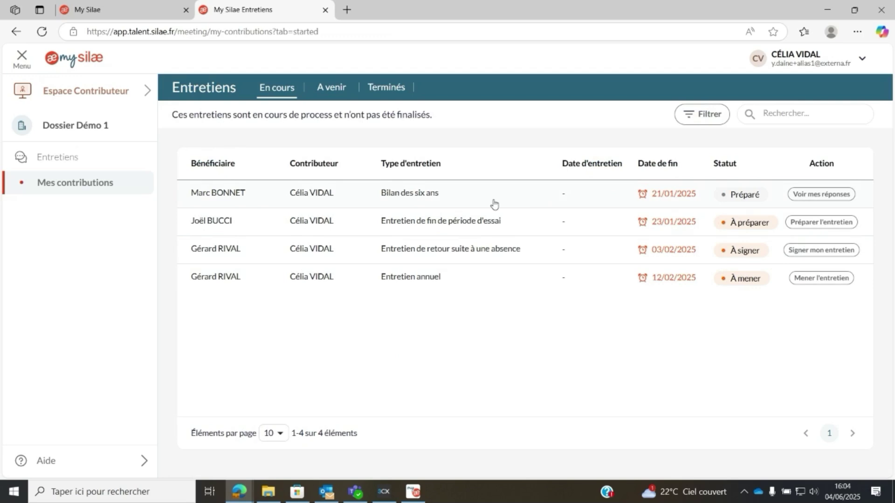
Step: Open the Entretien de retour suite à une absence marked À signer, review its answers without signing, and return to the contributions list
click(833, 252)
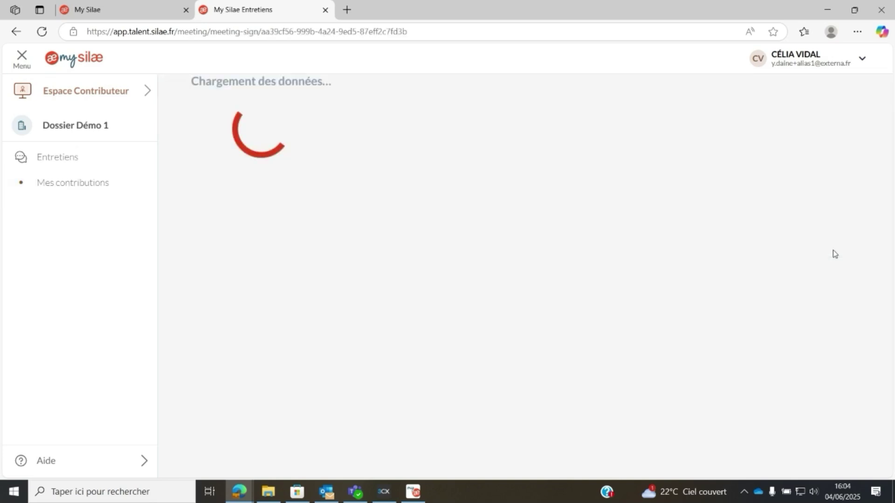
scroll(681, 254, down, 15)
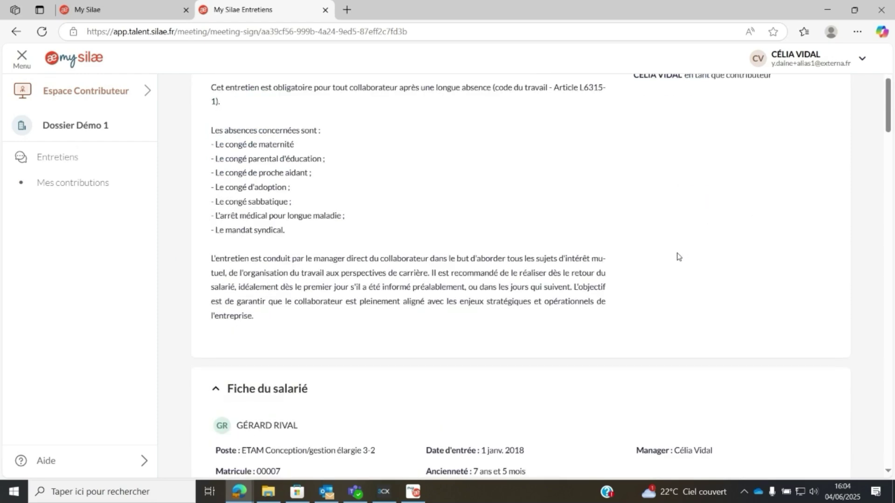
scroll(678, 260, down, 12)
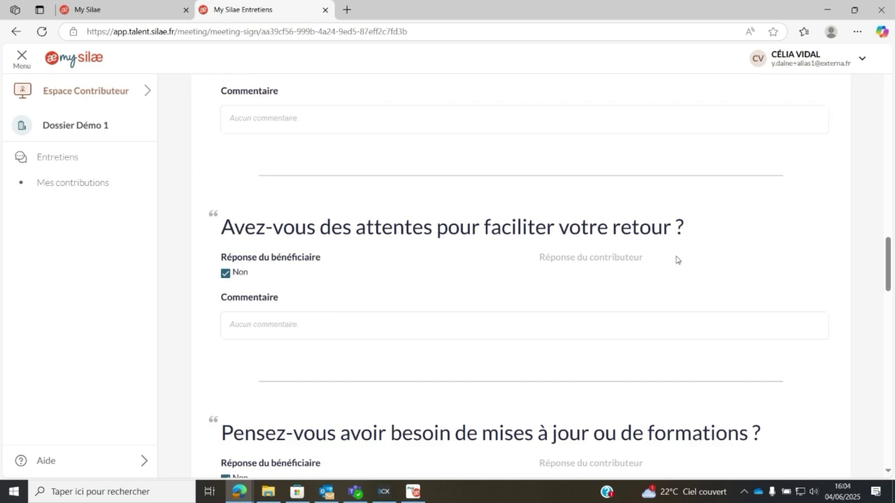
scroll(678, 260, down, 15)
scroll(674, 275, up, 12)
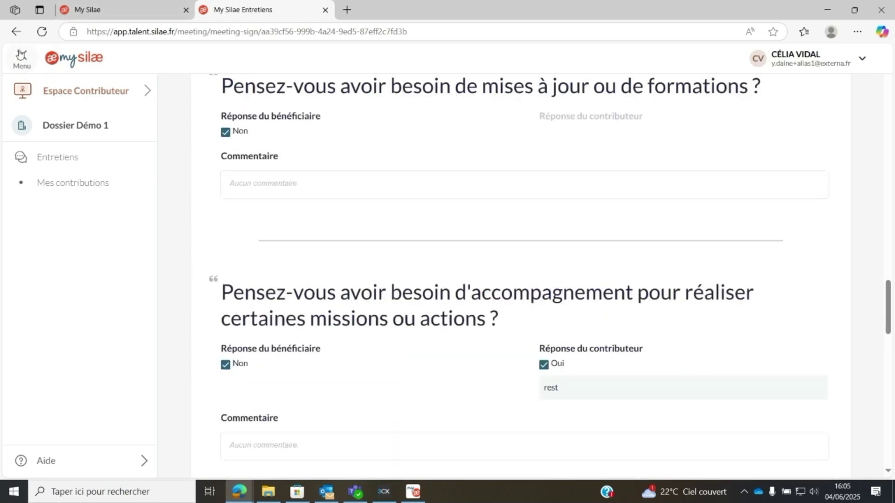
click(20, 55)
click(19, 48)
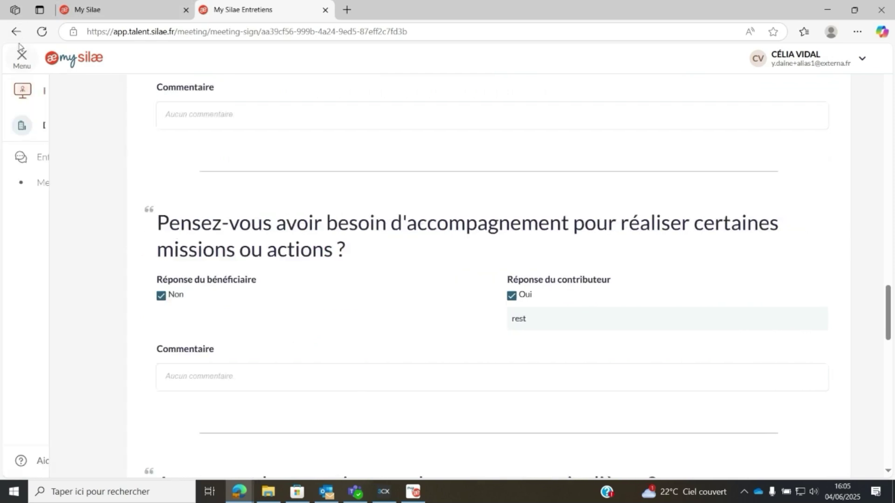
click(16, 31)
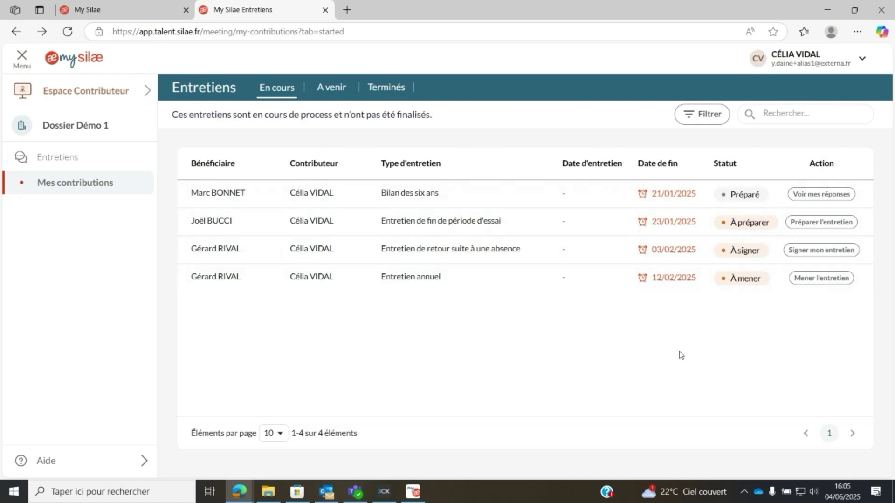
Step: Check the Terminés interviews among the contributions, and switch to Espace Administrateur
click(386, 88)
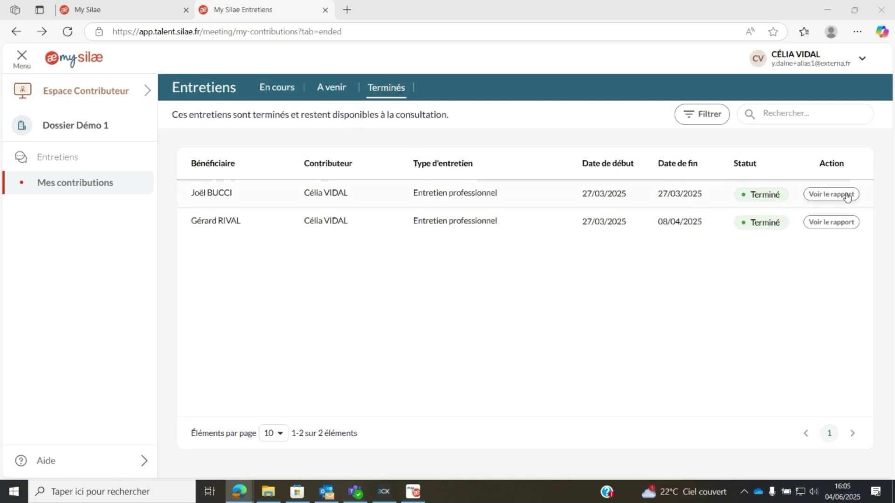
click(125, 98)
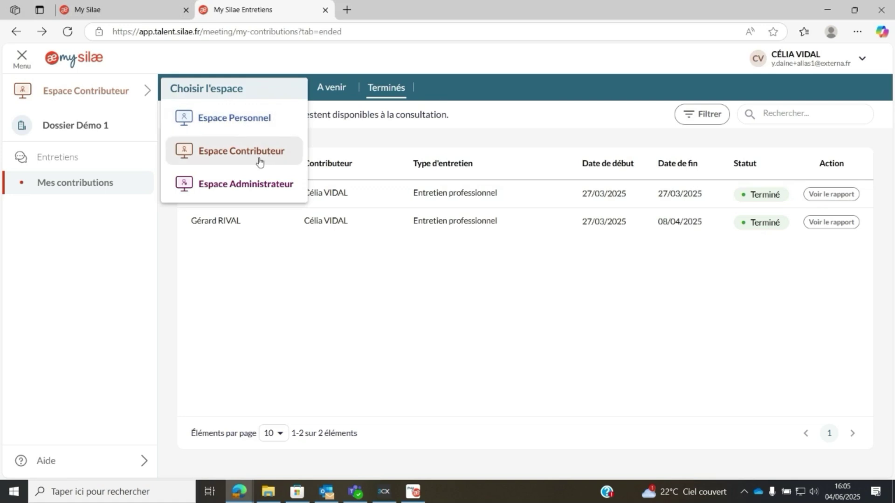
click(249, 188)
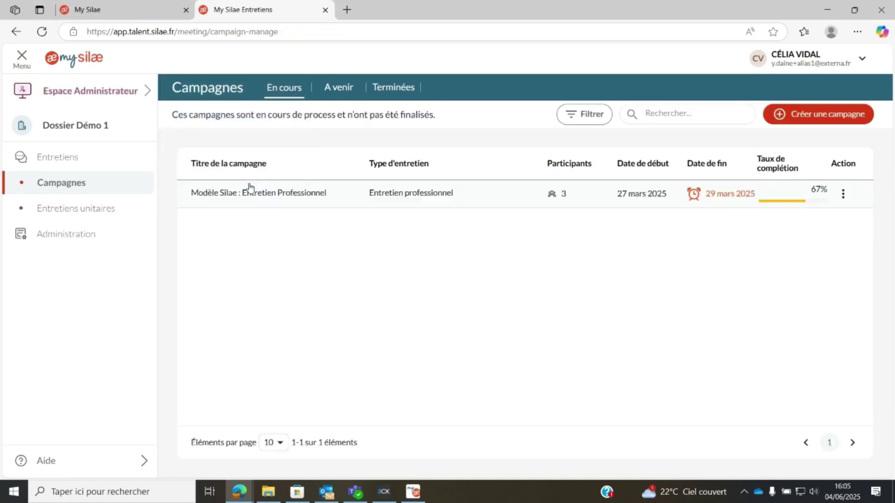
Step: Under Entretiens unitaires, review the stages of the Entretien de retour suite à une absence, and close My Silae Entretiens to return to the dashboard
click(94, 208)
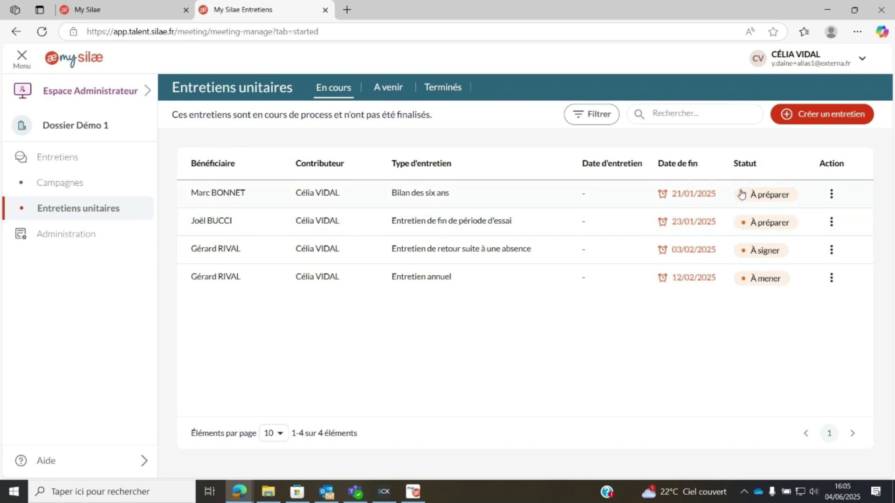
click(634, 249)
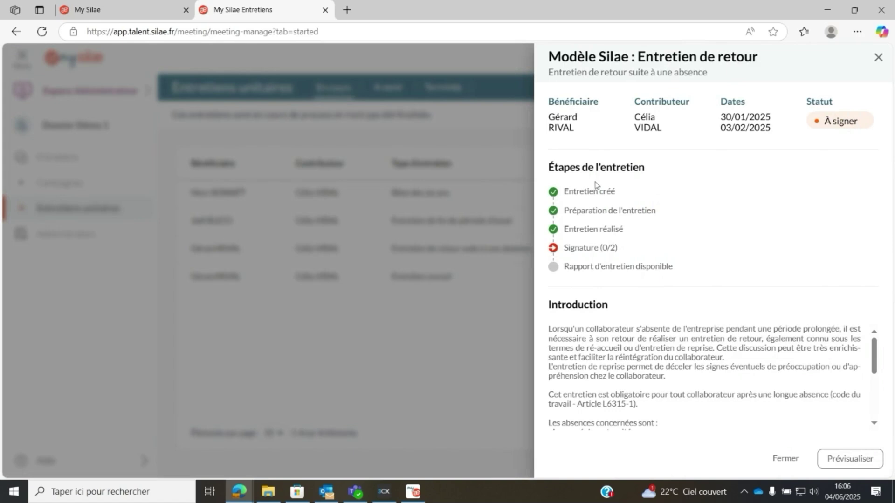
click(422, 224)
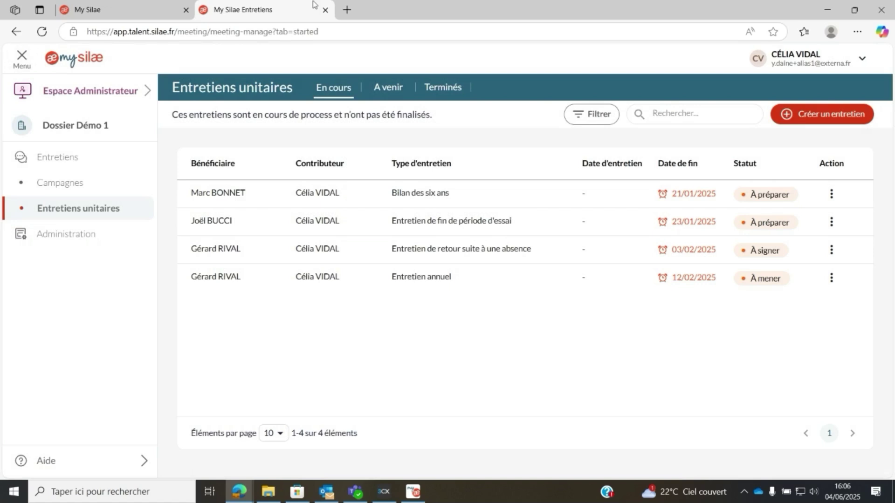
click(325, 10)
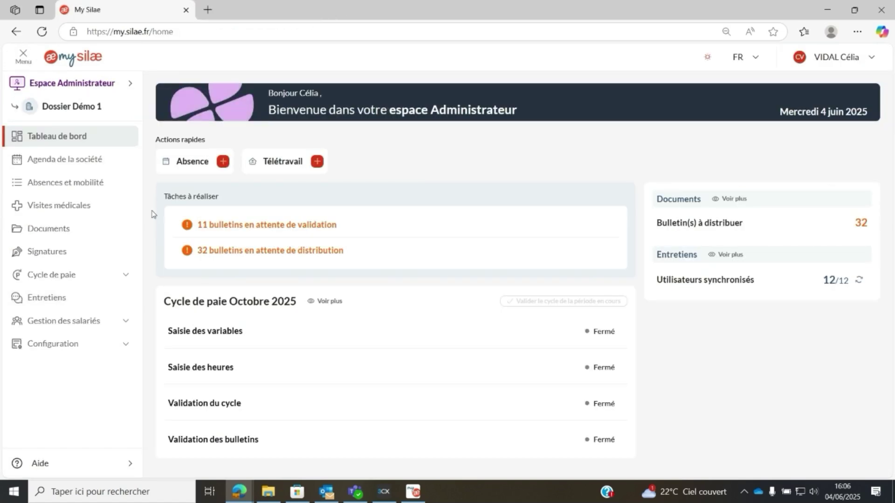